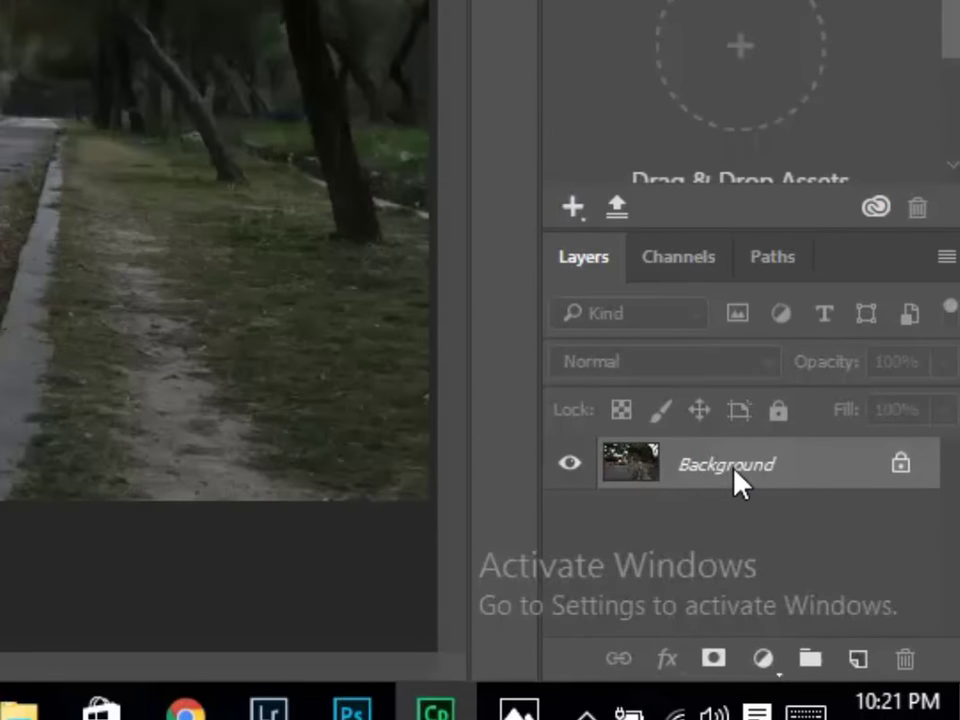
Step: Duplicate the park photo's Background layer to create 'Background copy' above it
click(735, 472)
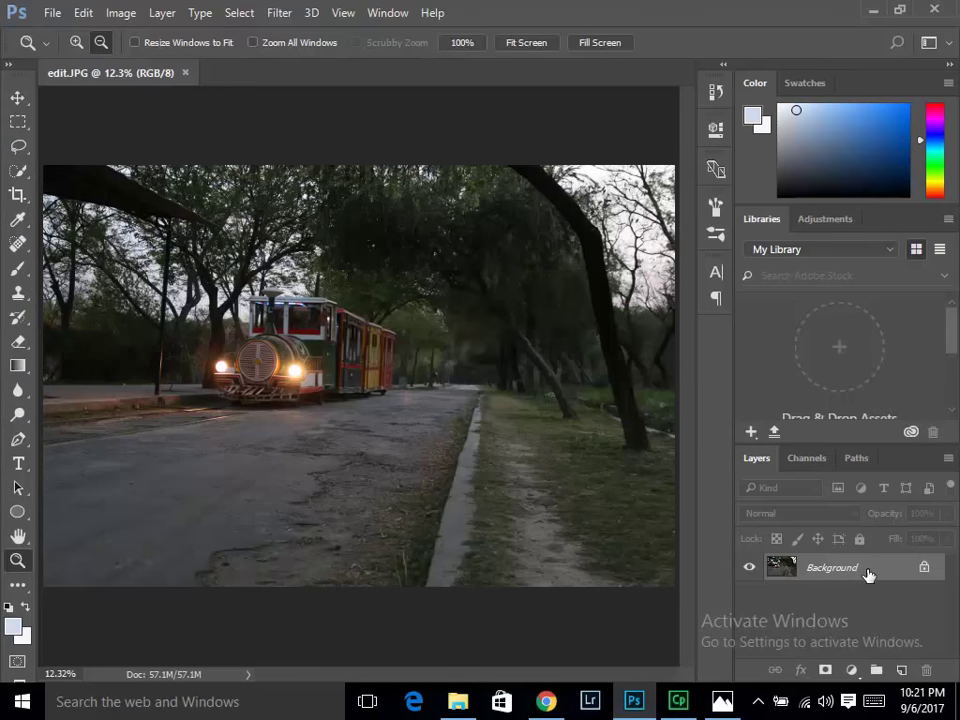
right_click(868, 573)
click(830, 343)
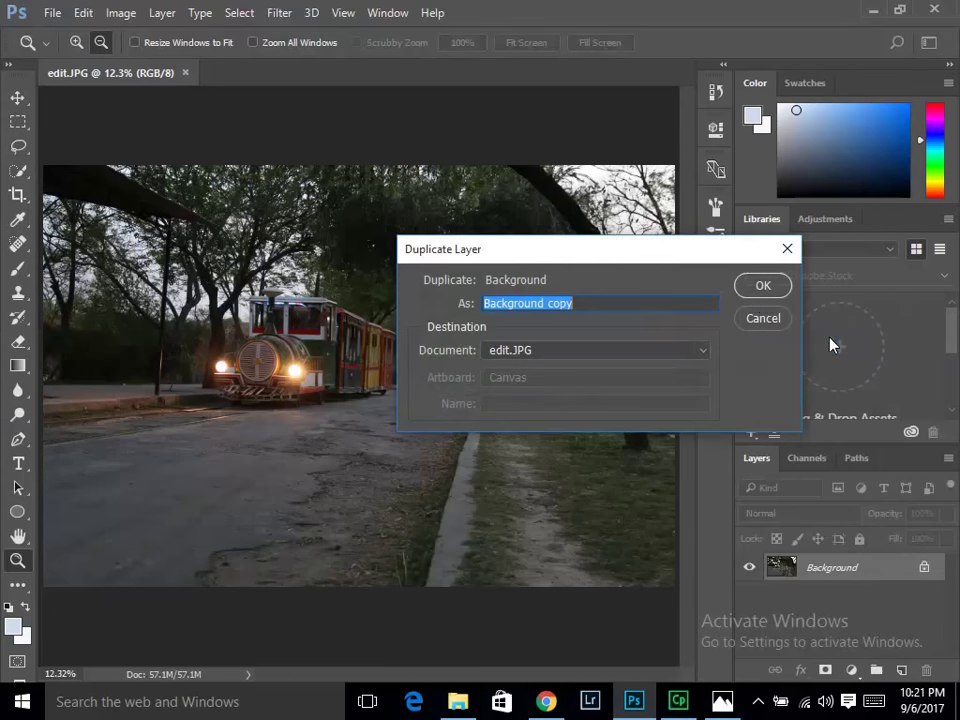
click(763, 286)
click(112, 13)
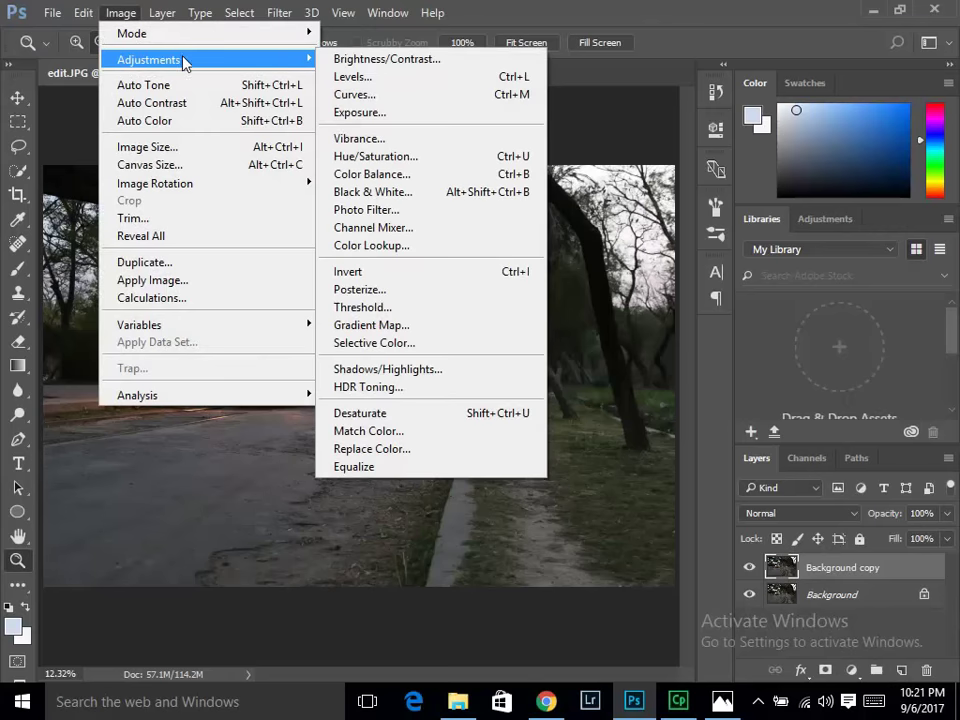
mouse_move(148, 60)
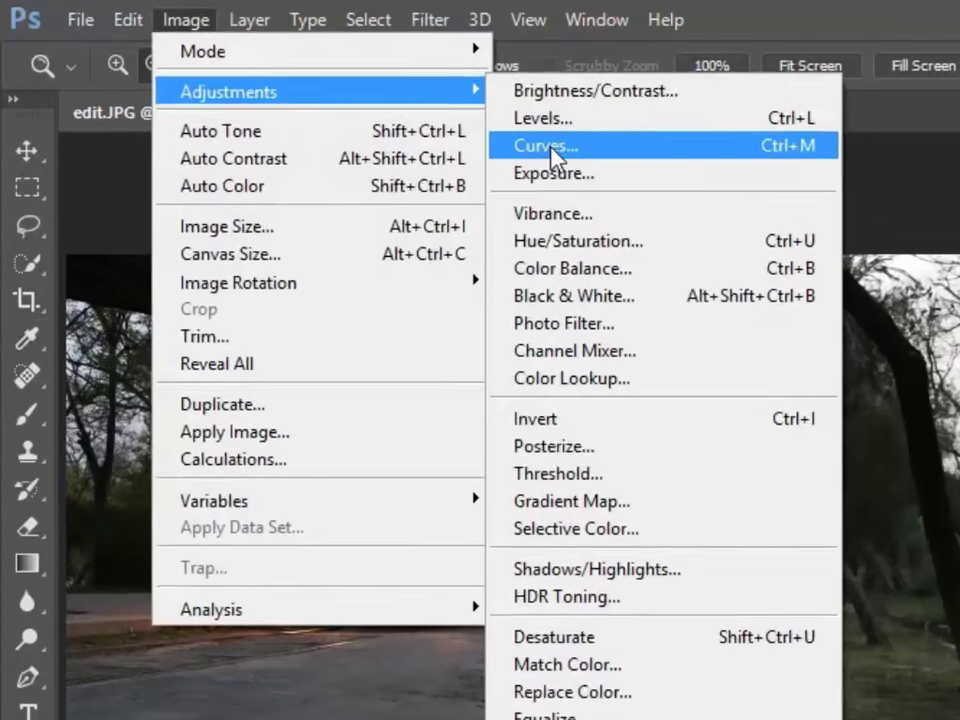
Step: Apply a Curves adjustment raising 179 to 201 and 41 to 66
click(359, 95)
drag(653, 167, 703, 118)
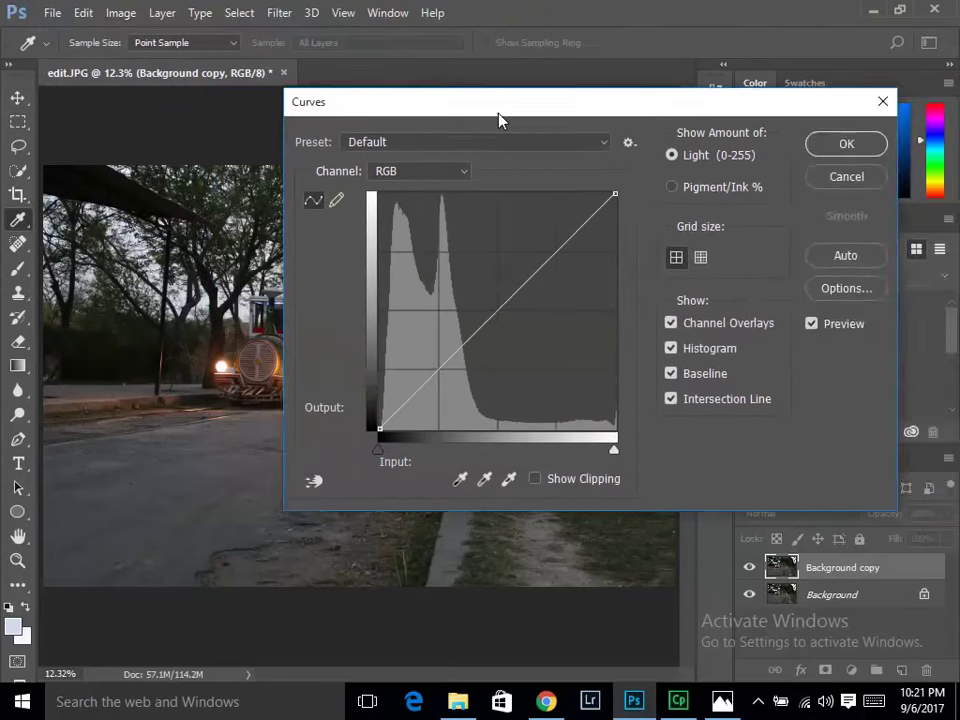
drag(763, 246, 749, 238)
drag(623, 371, 628, 367)
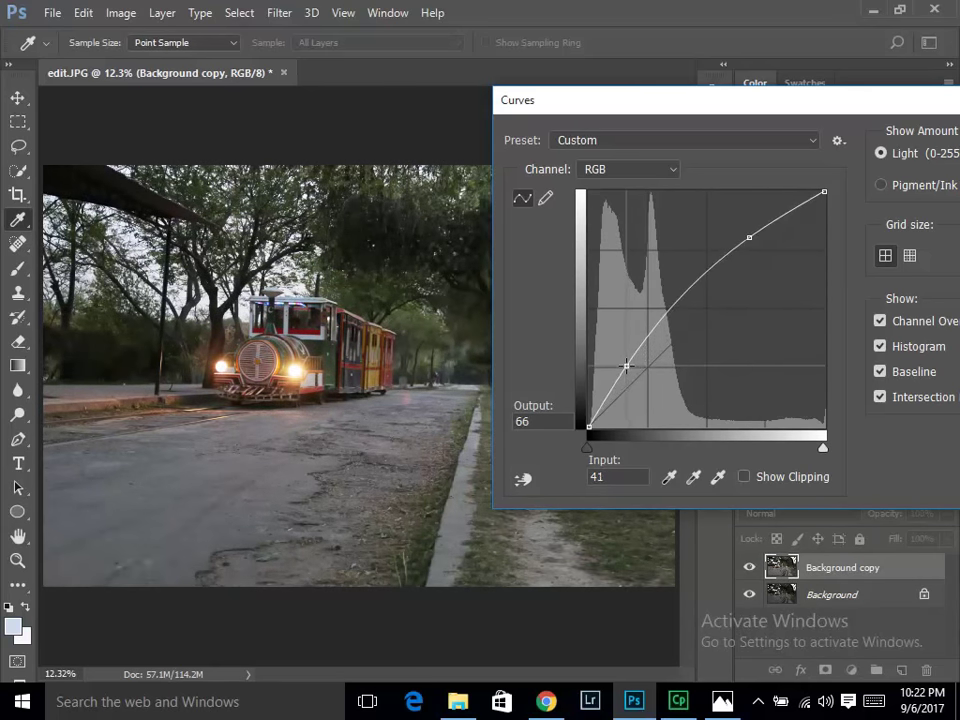
key(Return)
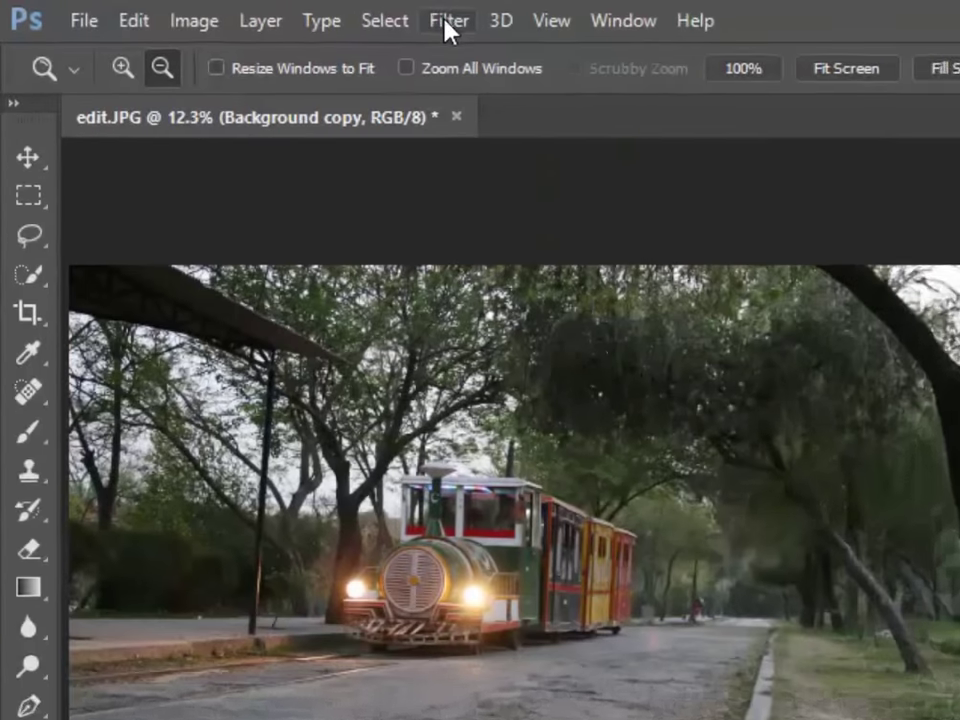
Step: In Camera Raw, set Temperature +13, Tint -12, Highlights +15, Whites +33 and Clarity +19
click(279, 13)
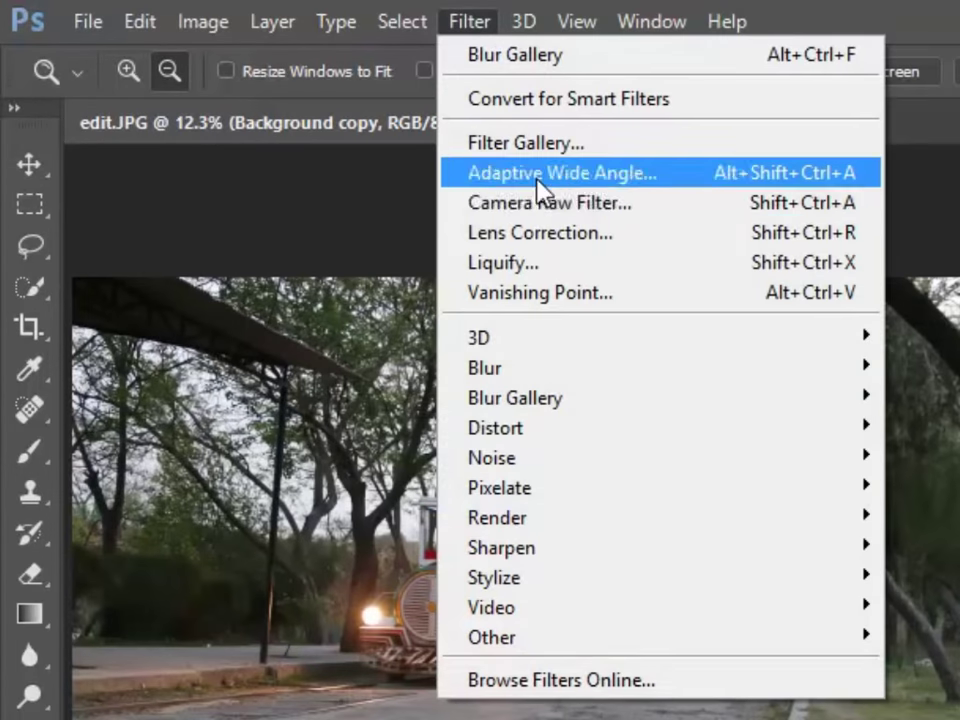
click(480, 183)
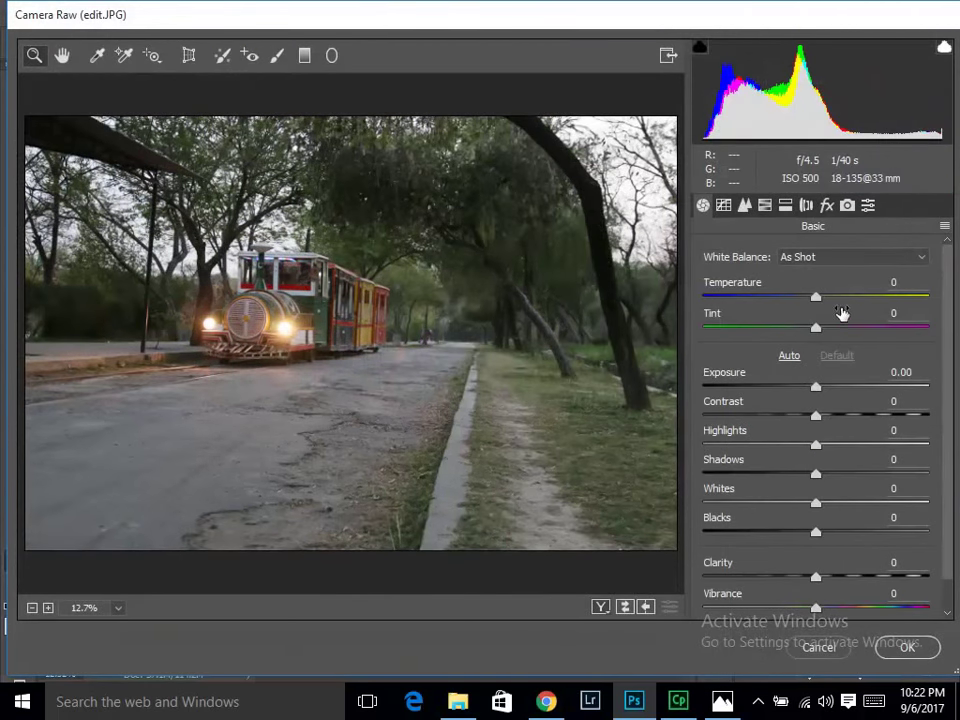
drag(820, 302, 830, 302)
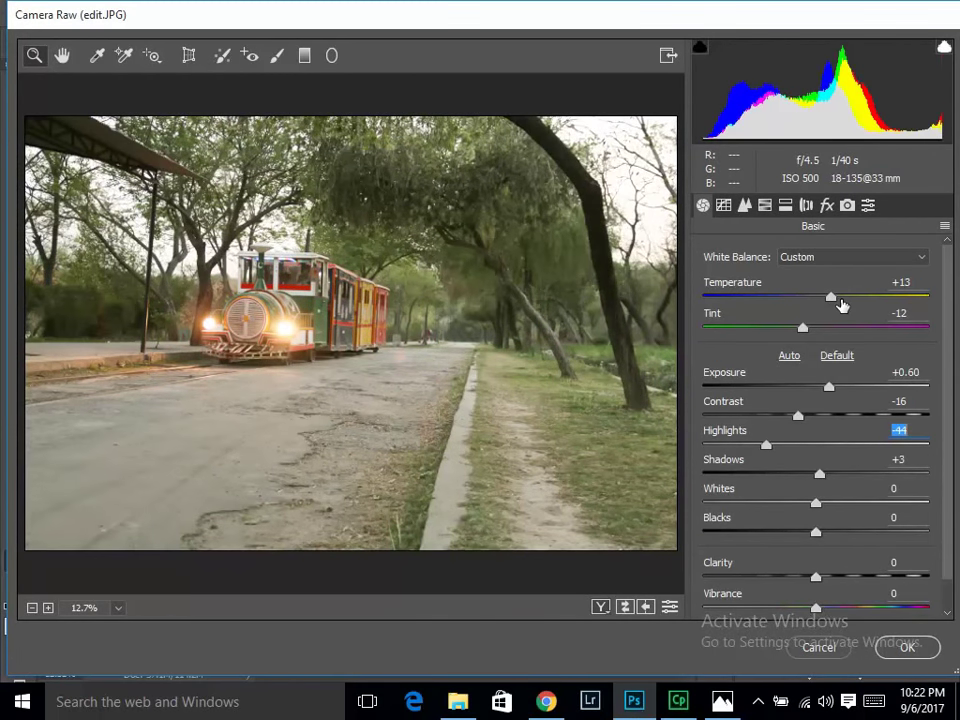
click(836, 446)
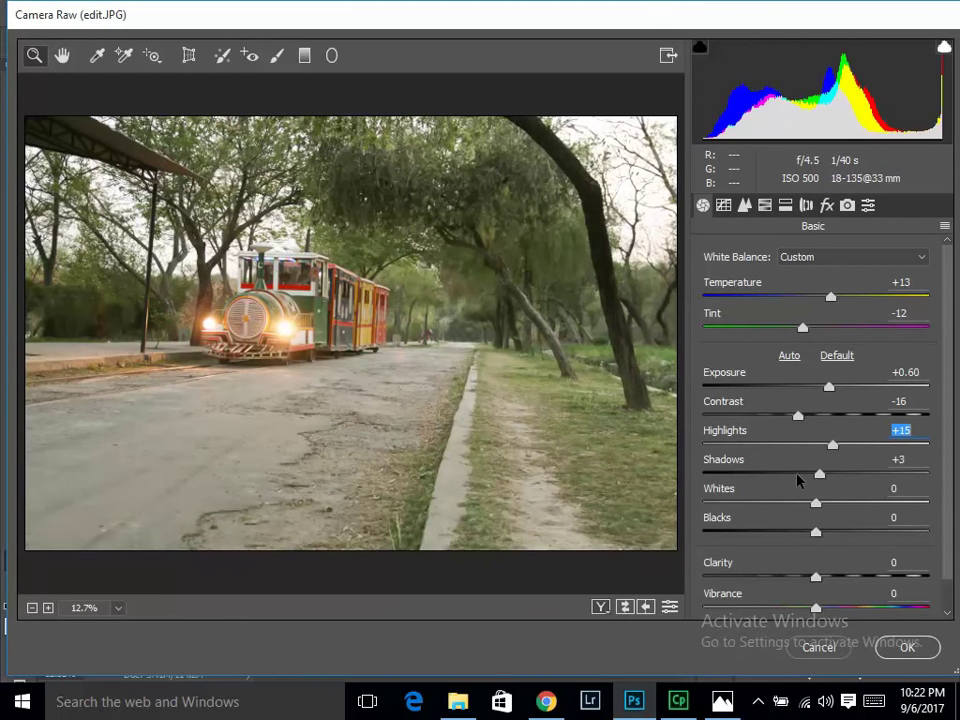
click(824, 517)
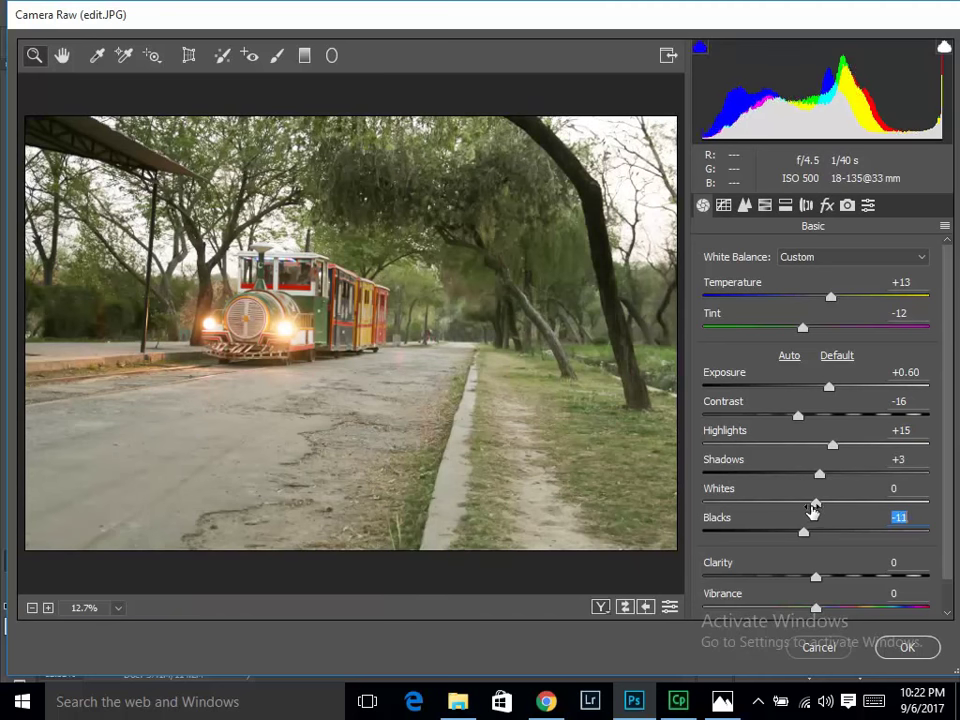
drag(816, 507, 852, 507)
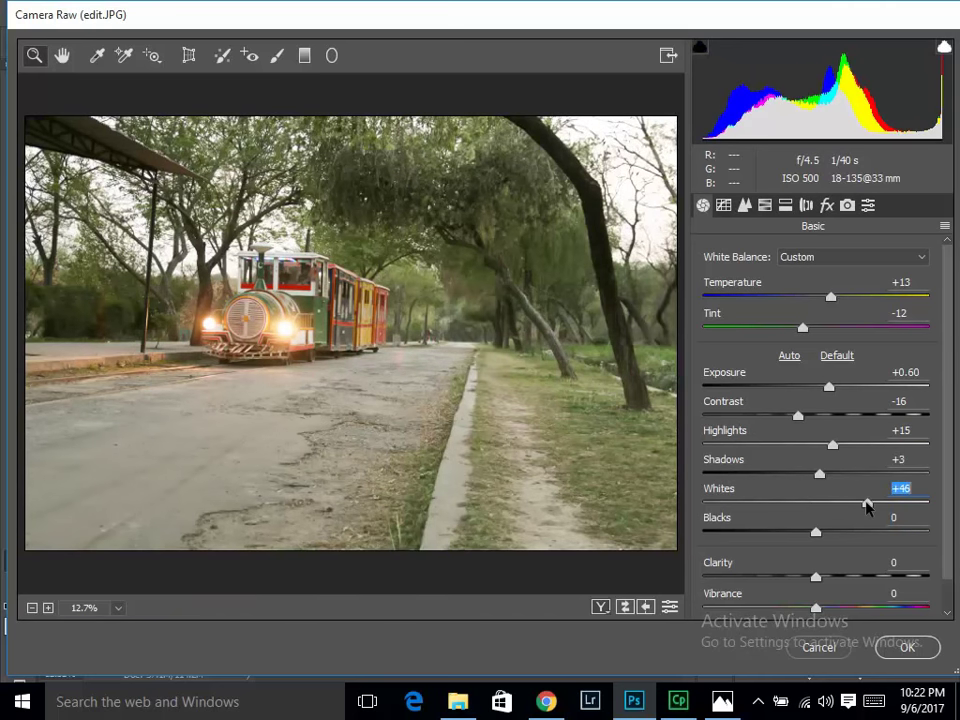
mouse_move(820, 582)
mouse_down()
mouse_move(842, 582)
mouse_move(823, 607)
mouse_move(840, 612)
mouse_up()
Step: Cycle through the before/after comparison layouts, return to single view, and apply the Camera Raw edits
click(600, 607)
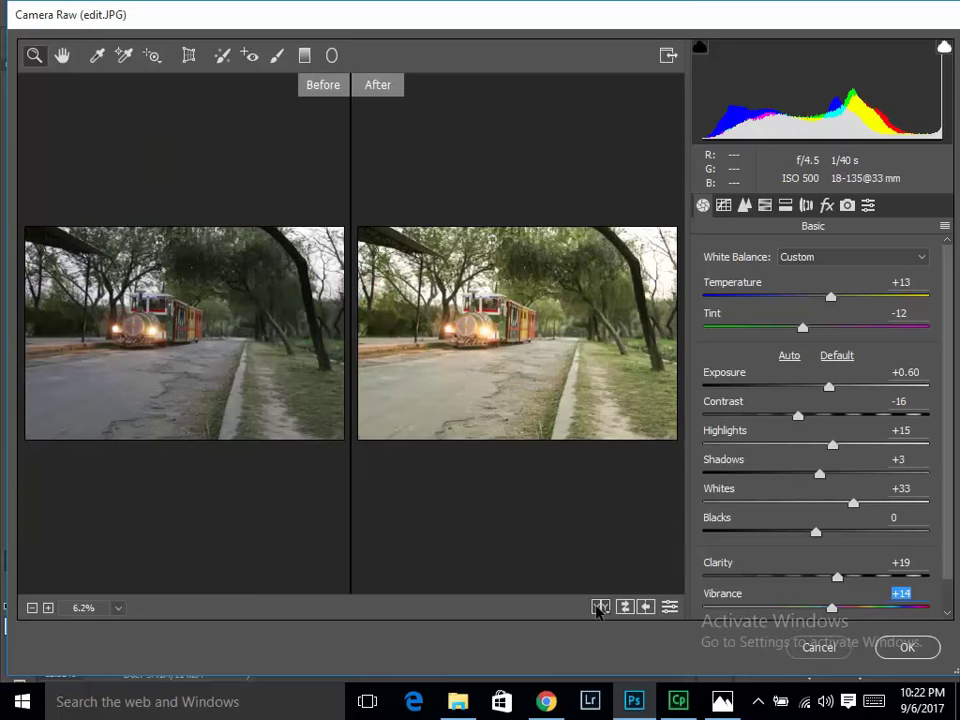
click(600, 607)
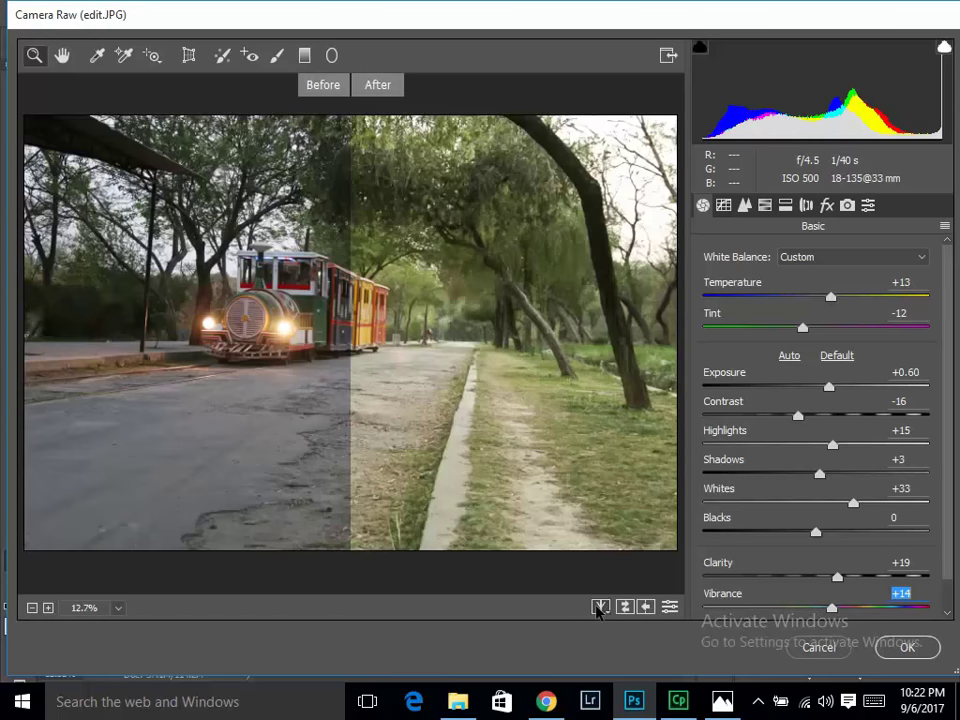
click(600, 607)
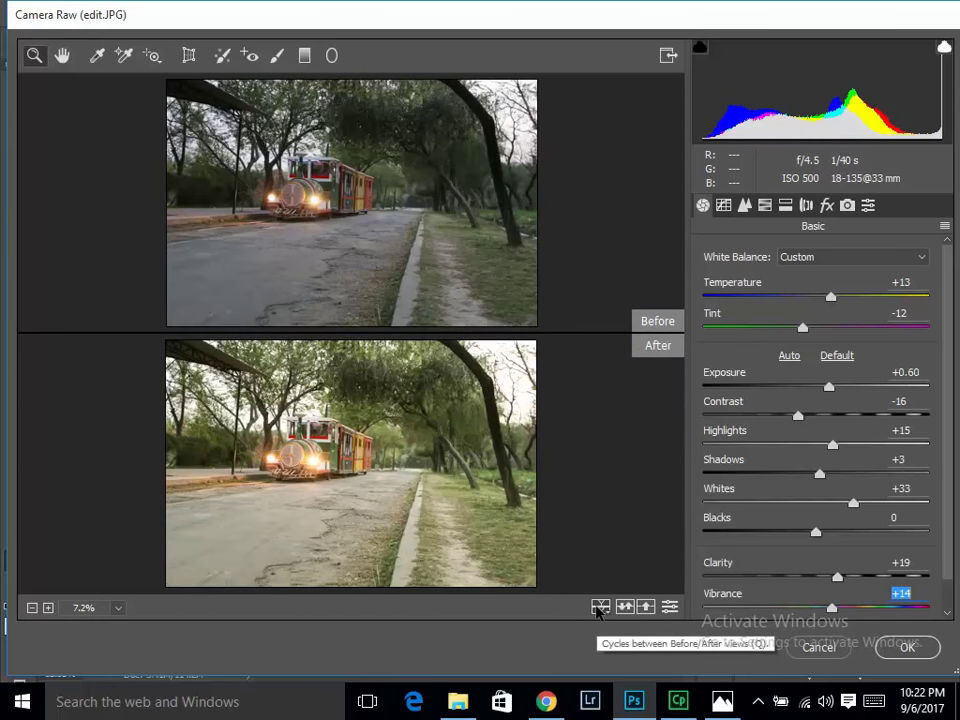
click(599, 608)
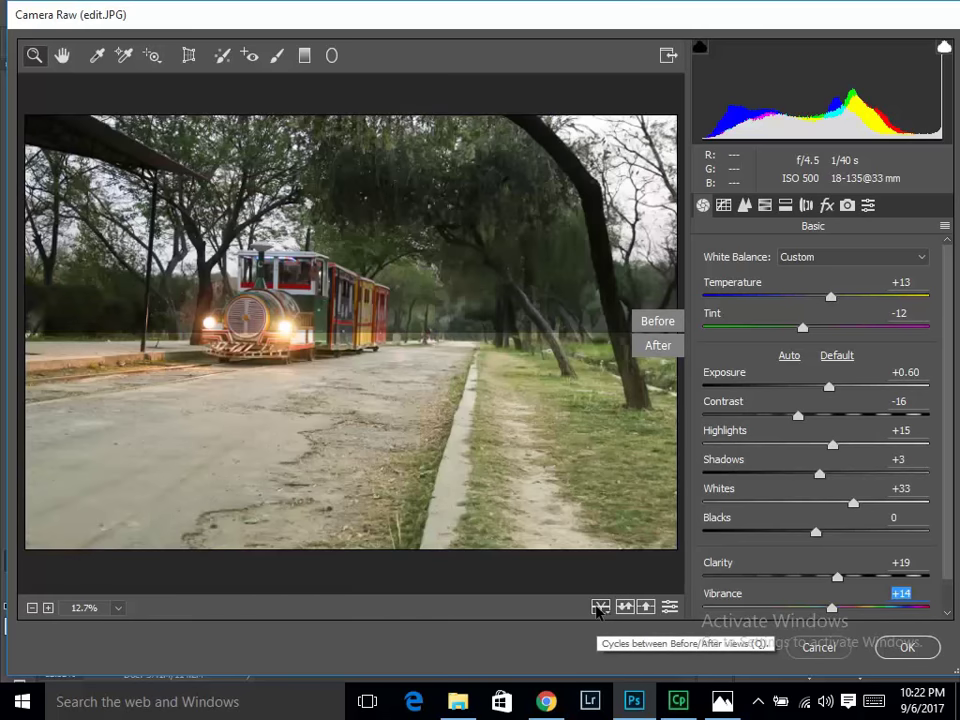
click(600, 607)
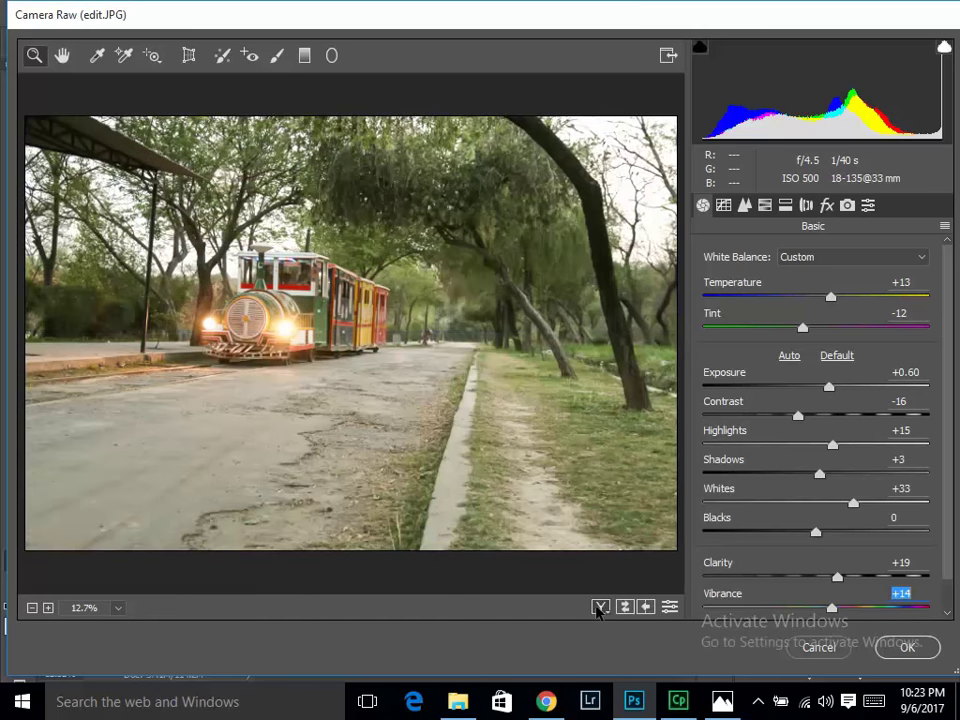
click(836, 650)
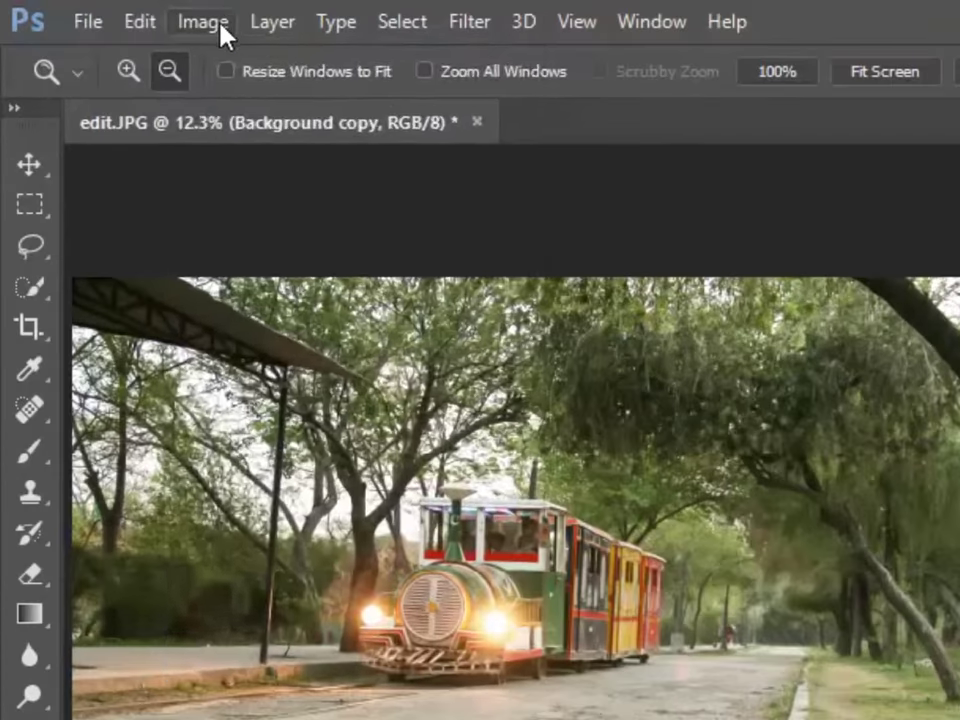
Step: Start a Shadows/Highlights adjustment with shadows amount 82% and tone 54
click(130, 15)
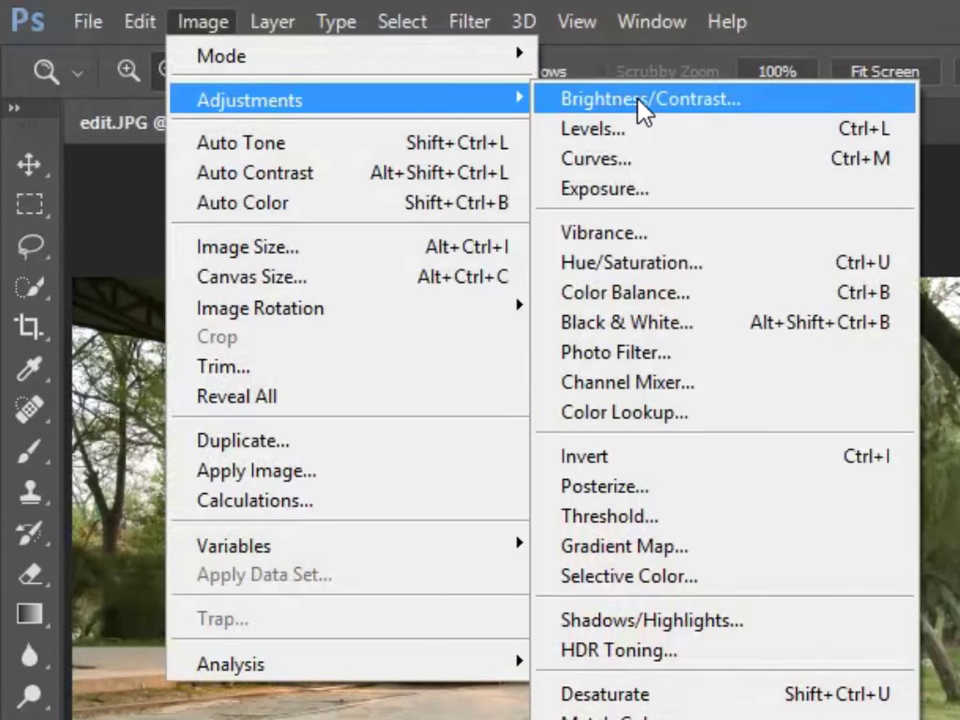
mouse_move(148, 59)
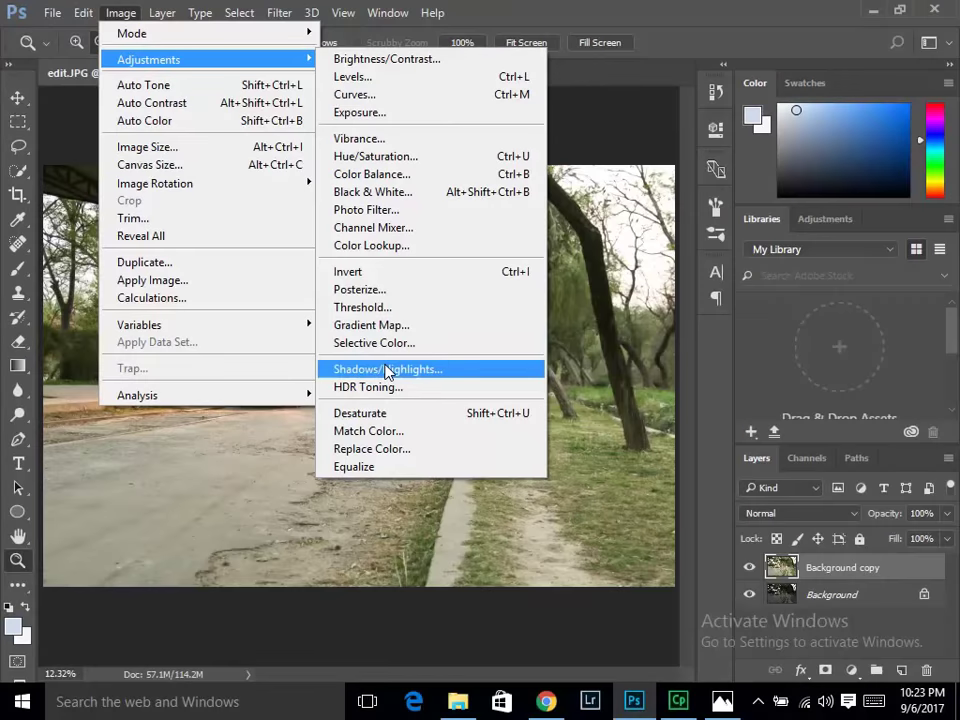
click(388, 370)
drag(697, 160, 761, 161)
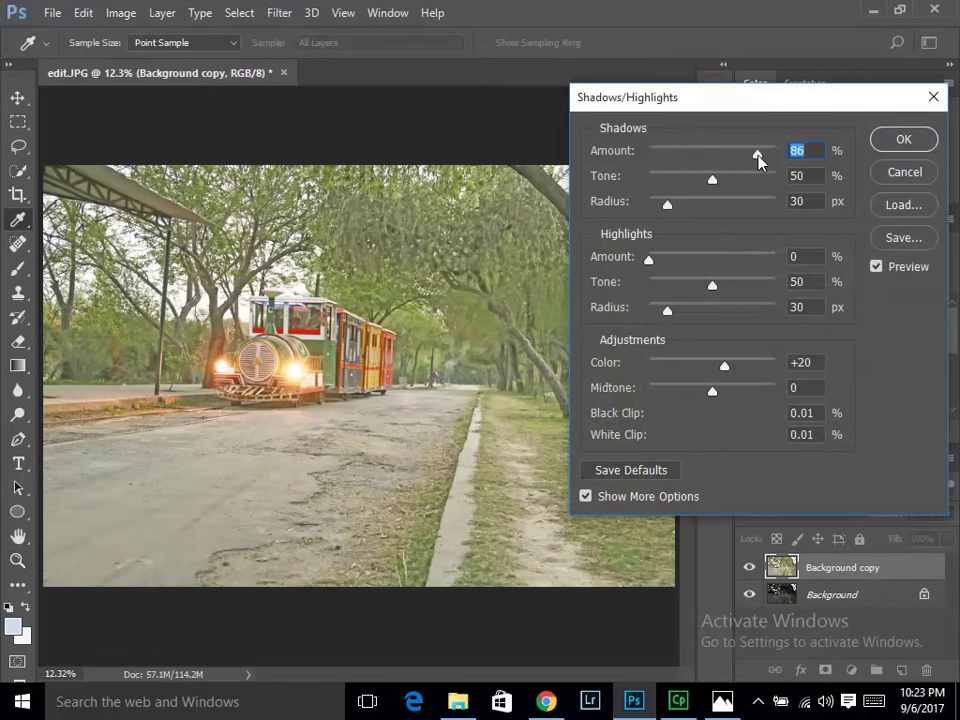
mouse_move(668, 184)
mouse_down()
mouse_move(729, 182)
mouse_move(714, 181)
mouse_move(727, 208)
mouse_move(692, 181)
mouse_move(720, 184)
mouse_up()
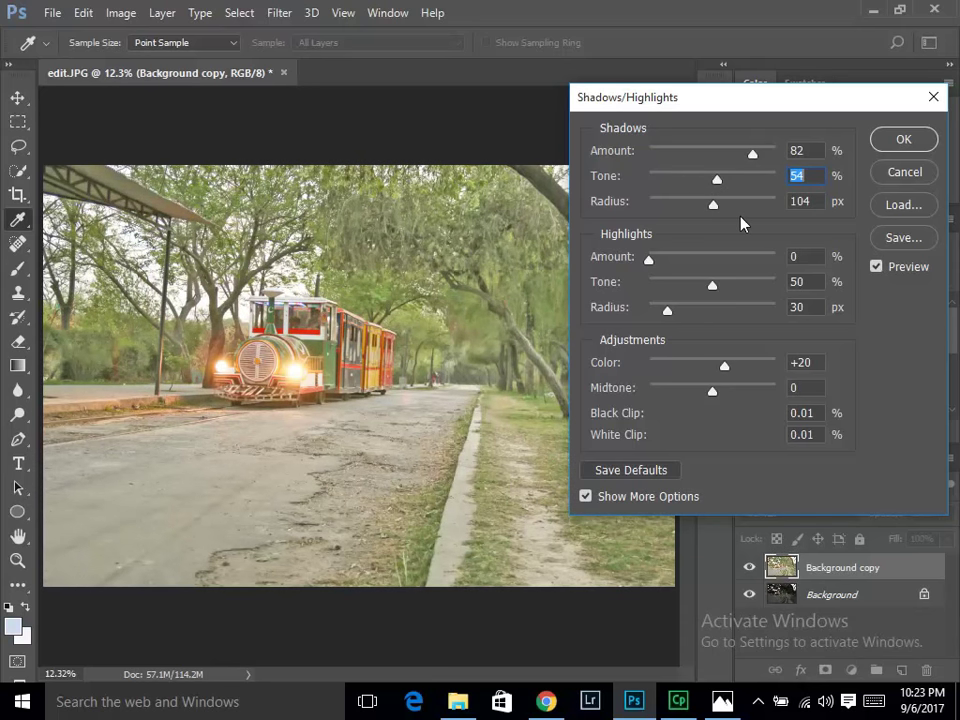
Step: Set highlights to 79% with larger radius, colour +36, and apply the adjustment
click(752, 259)
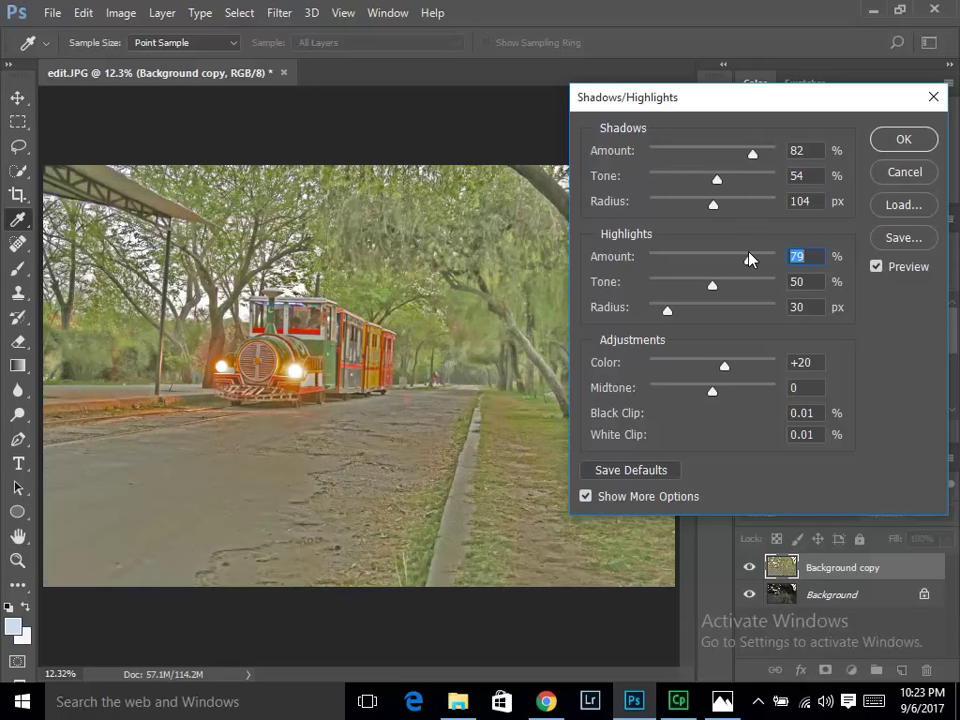
click(671, 284)
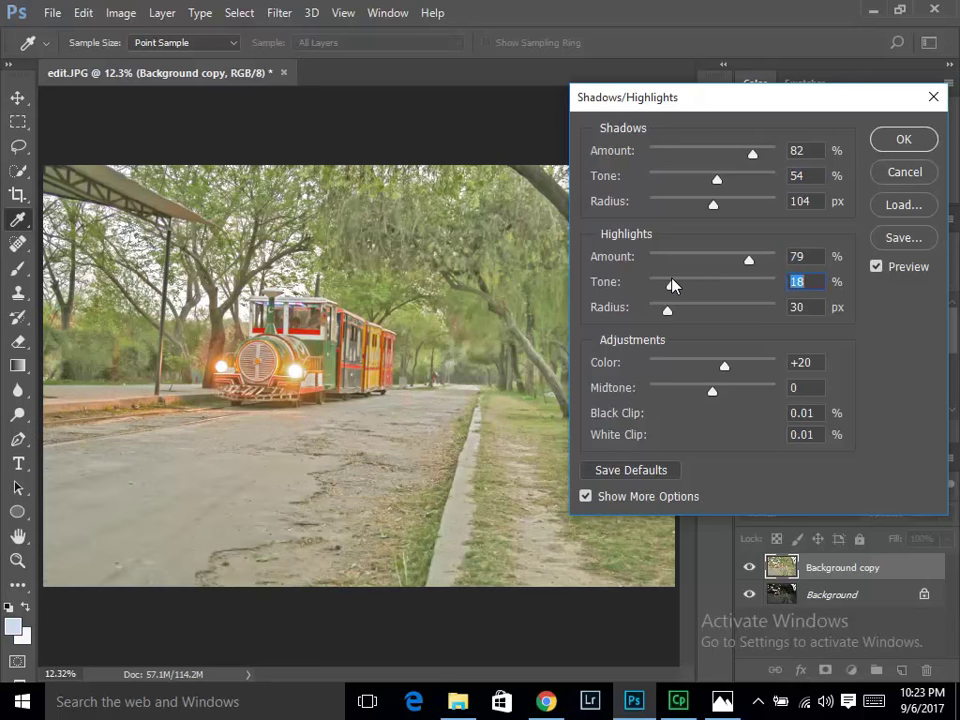
mouse_move(671, 284)
mouse_down()
mouse_move(716, 316)
mouse_move(744, 316)
mouse_up()
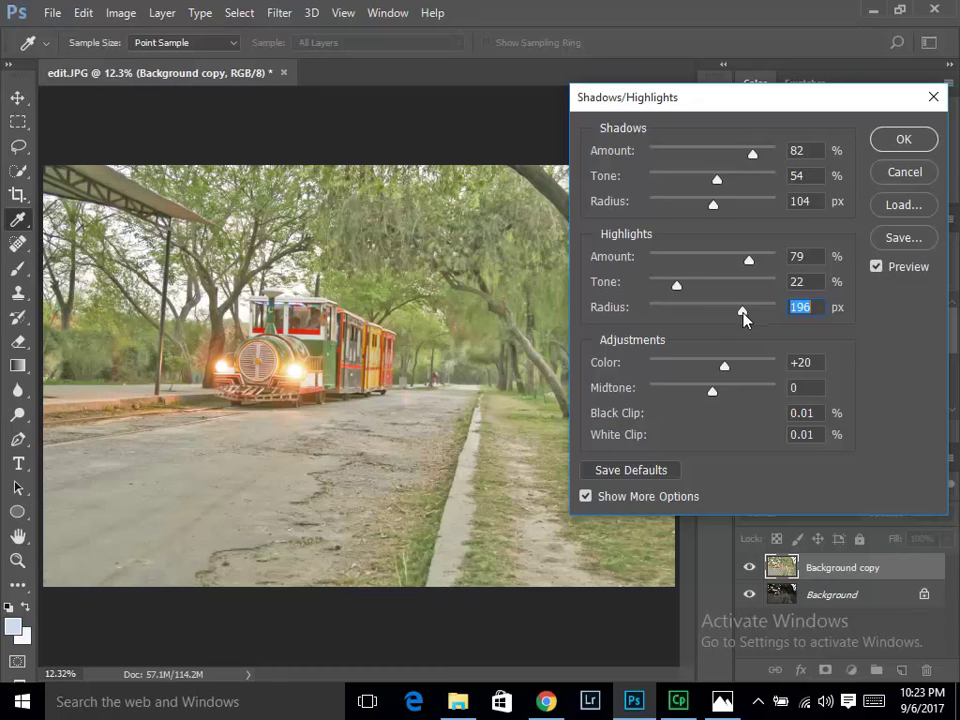
click(739, 368)
click(898, 141)
key(z)
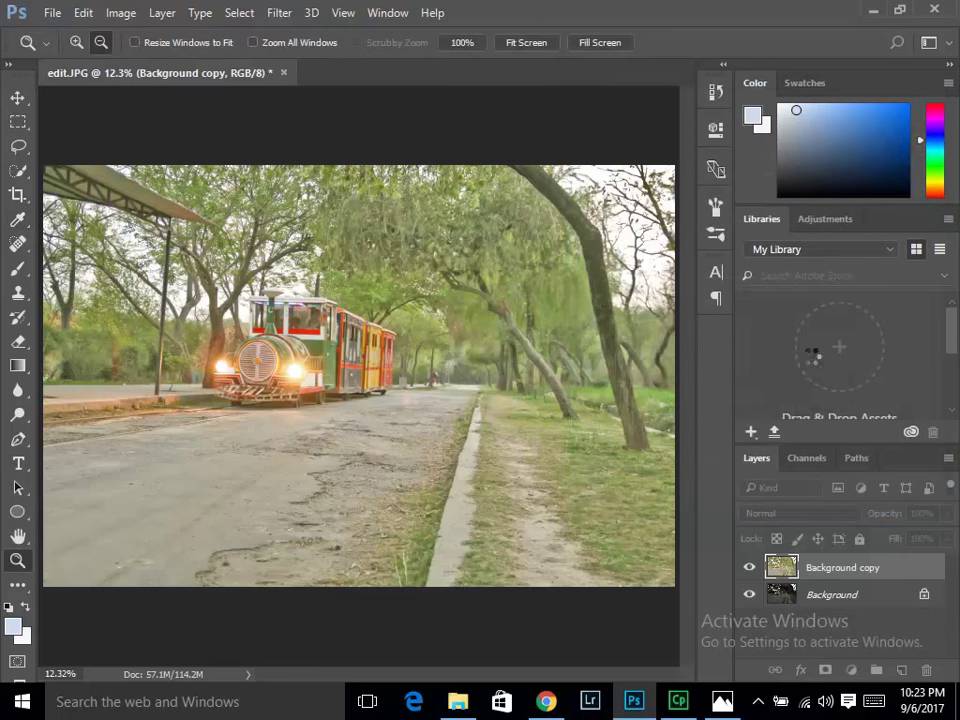
Step: Toggle the Background copy's visibility to compare with the original, then zoom out
click(750, 568)
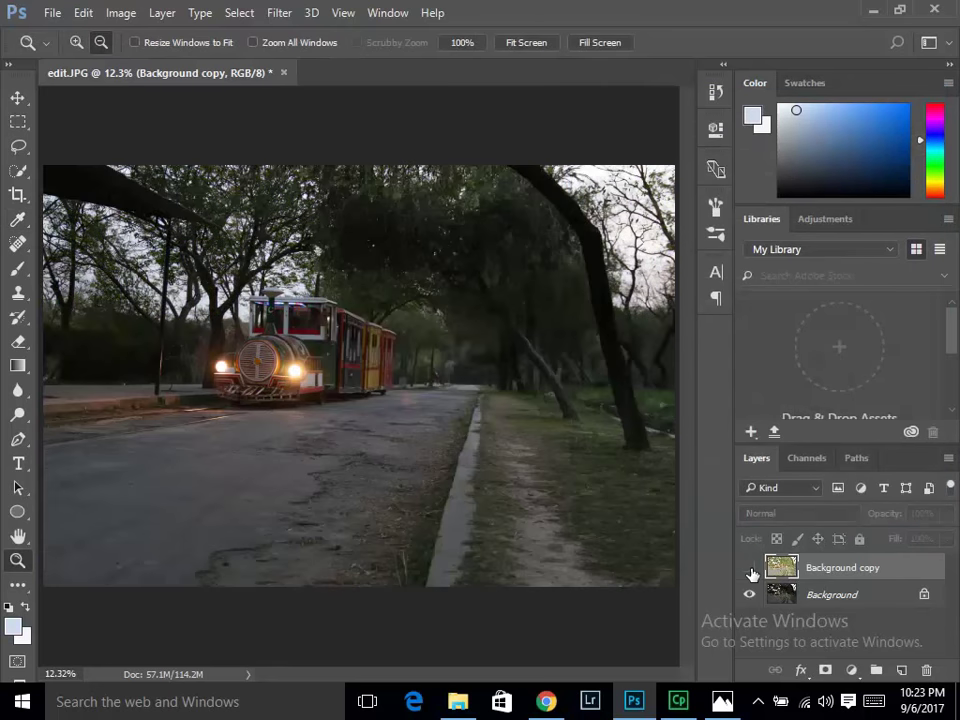
click(750, 568)
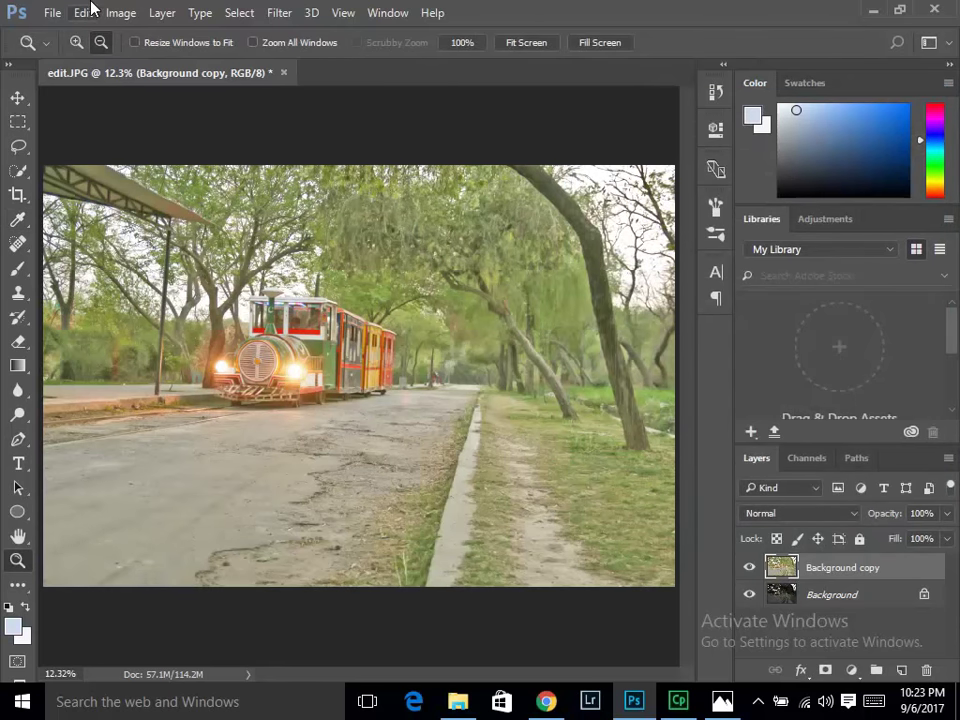
click(18, 171)
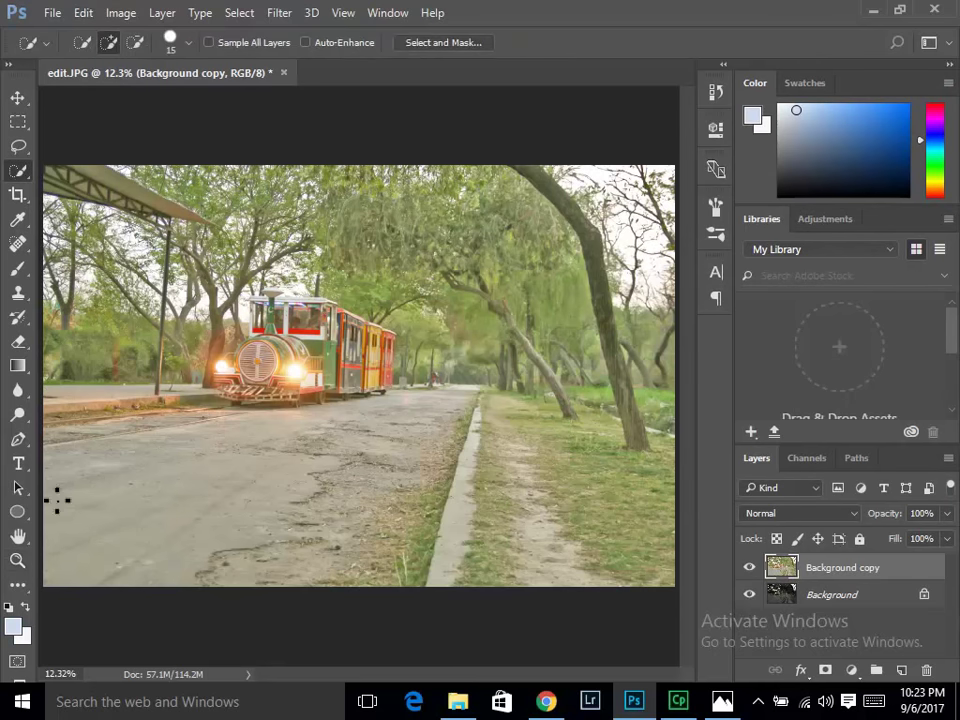
click(18, 560)
alt+click(208, 153)
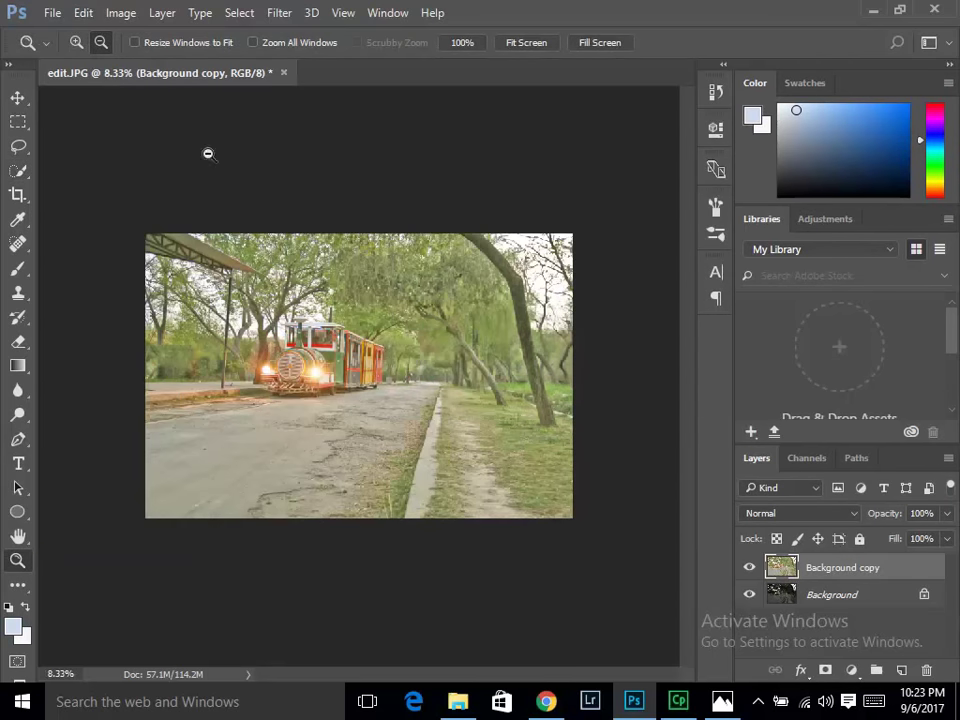
Step: Zoom in on the train to 33.3% and pick the Quick Selection tool
click(76, 42)
click(288, 342)
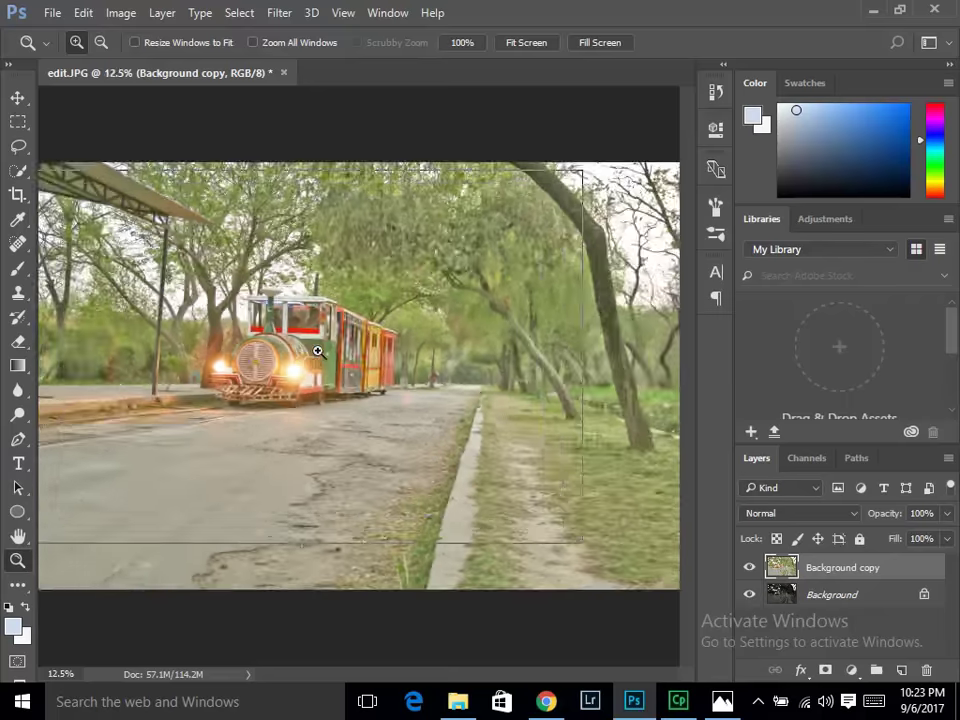
click(263, 310)
click(263, 310)
click(263, 310)
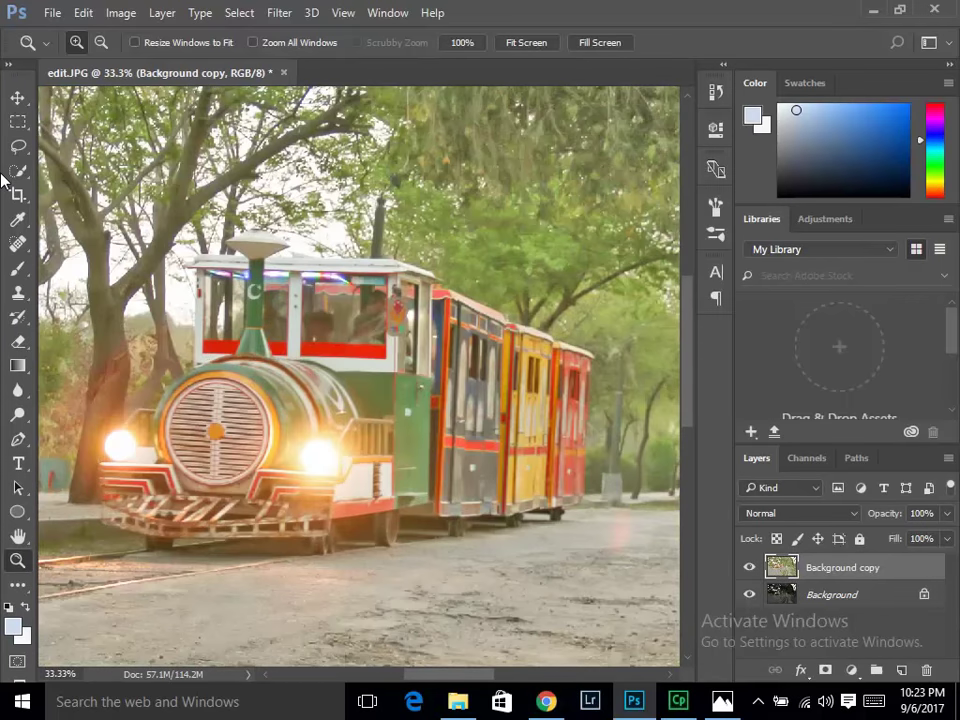
click(18, 170)
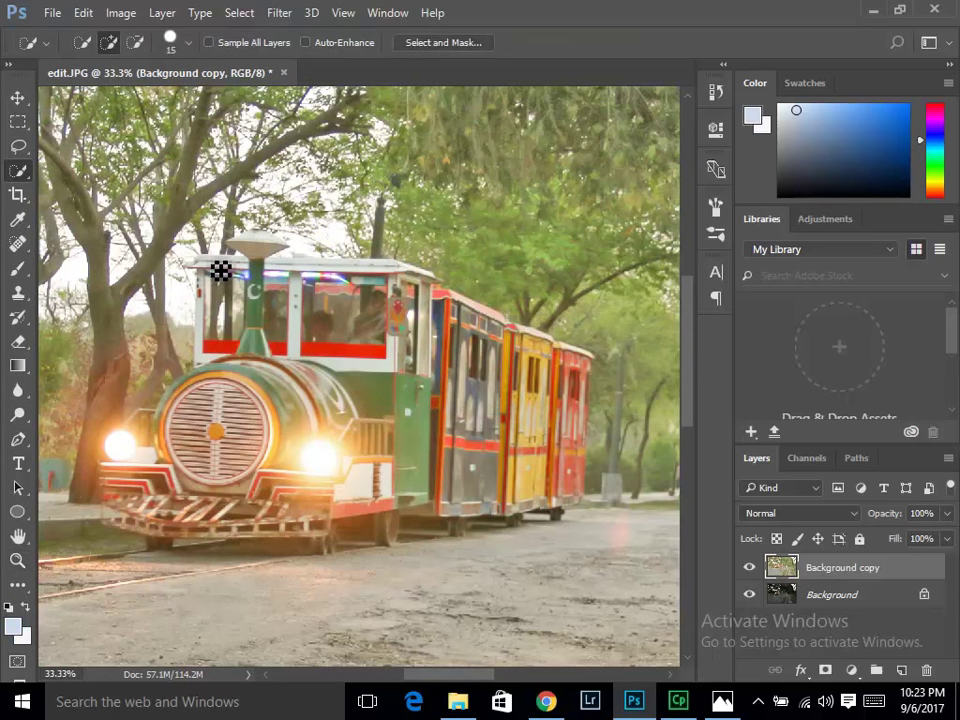
Step: Paint a 50 px quick selection over the train's cab, carriages and wheels
key(bracketright)
key(bracketright)
key(bracketright)
key(bracketright)
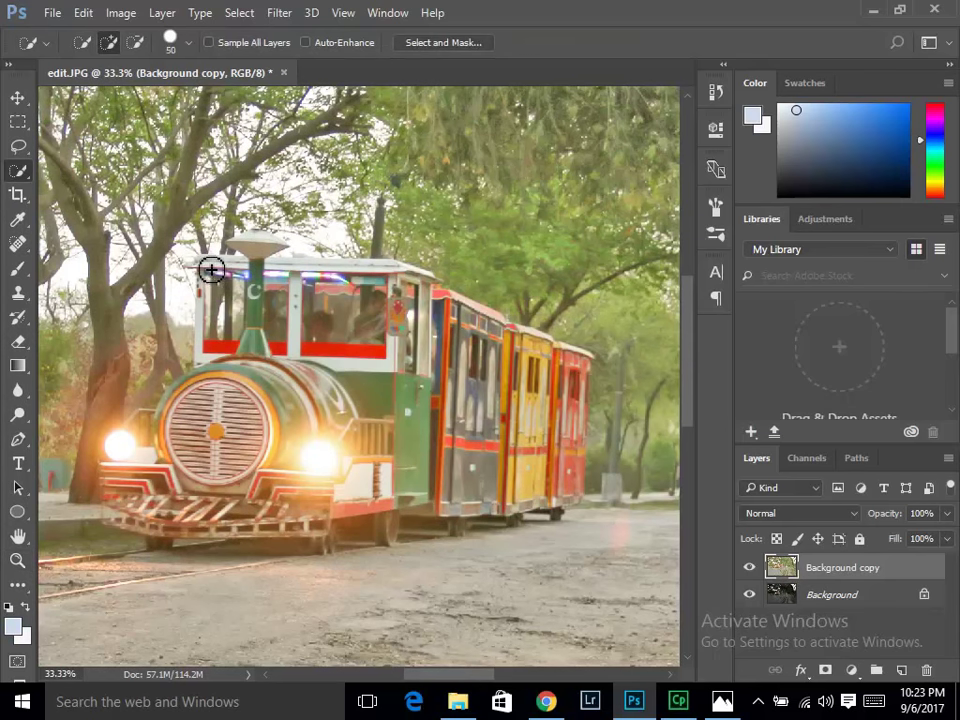
mouse_move(202, 268)
mouse_down()
mouse_move(402, 376)
mouse_move(523, 422)
mouse_move(555, 444)
mouse_move(570, 476)
mouse_move(583, 369)
mouse_up()
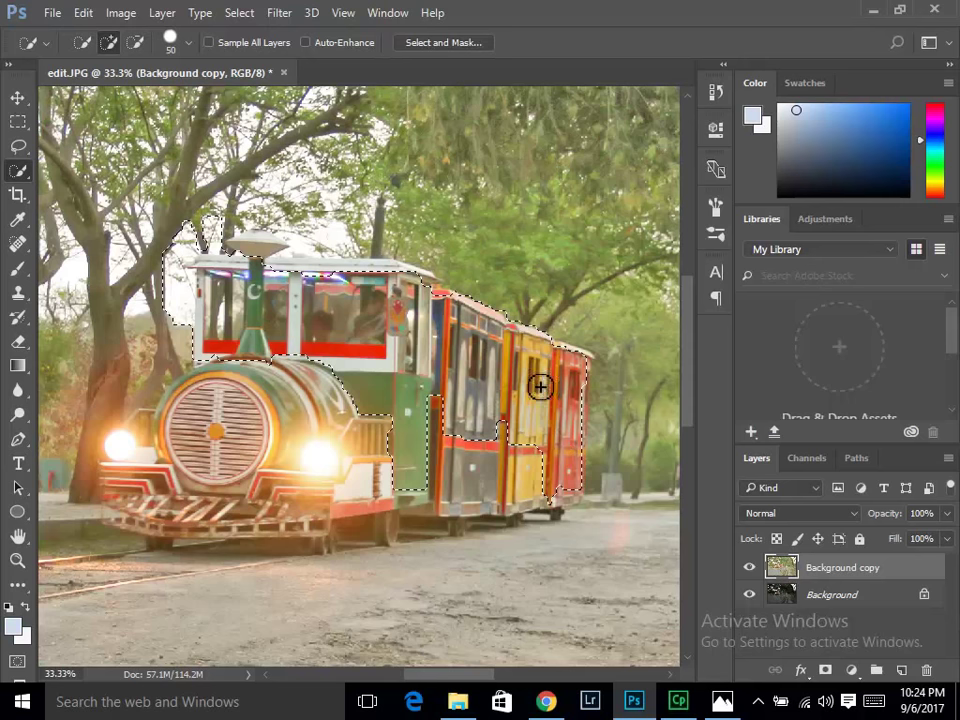
mouse_move(530, 481)
mouse_down()
mouse_move(454, 521)
mouse_move(280, 515)
mouse_move(320, 533)
mouse_move(261, 527)
mouse_move(118, 480)
mouse_move(133, 523)
mouse_move(158, 541)
mouse_move(291, 523)
mouse_move(225, 407)
mouse_move(246, 374)
mouse_move(178, 407)
mouse_move(146, 446)
mouse_move(140, 440)
mouse_up()
Step: Zoom to 66.7%, remove background beside the lamp, and add the lamp top
key(z)
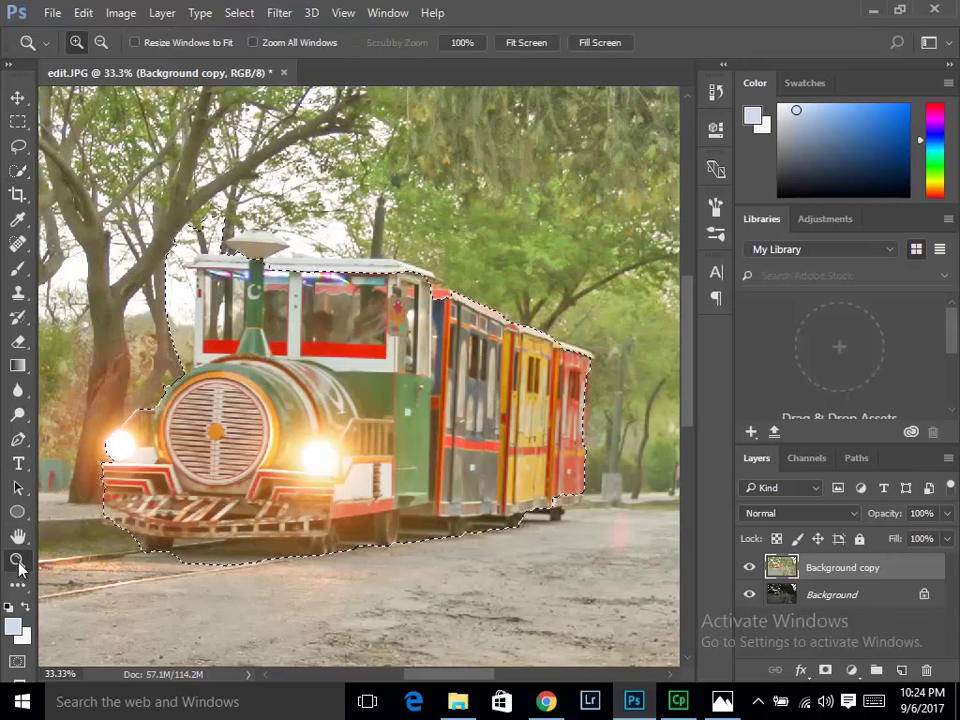
click(177, 398)
click(180, 369)
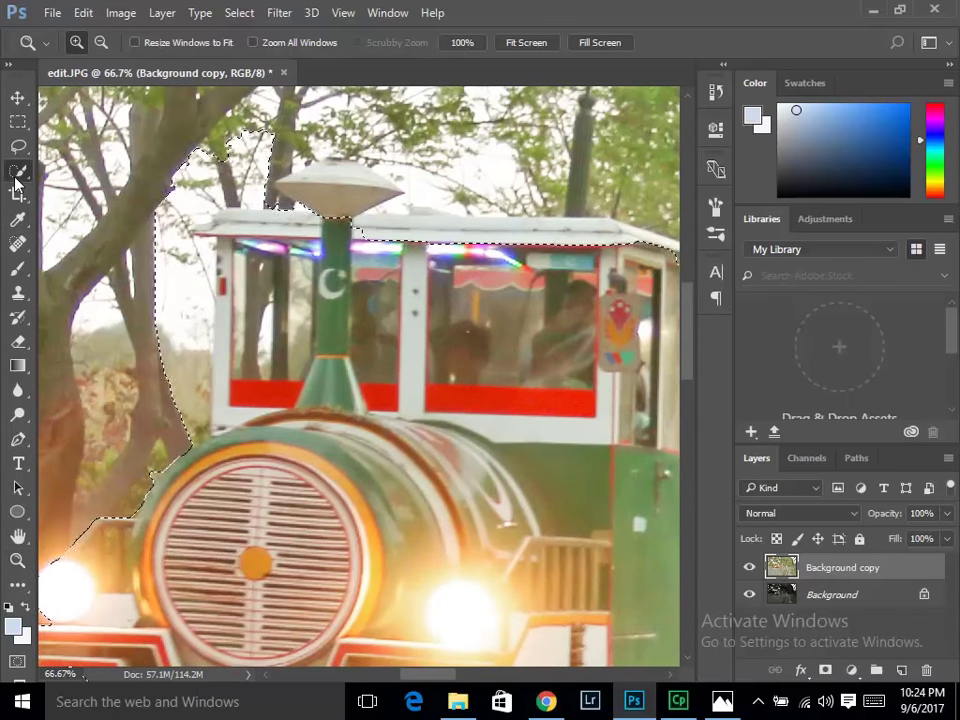
click(18, 170)
click(132, 41)
mouse_move(205, 125)
mouse_down()
mouse_move(255, 186)
mouse_move(182, 247)
mouse_move(185, 423)
mouse_up()
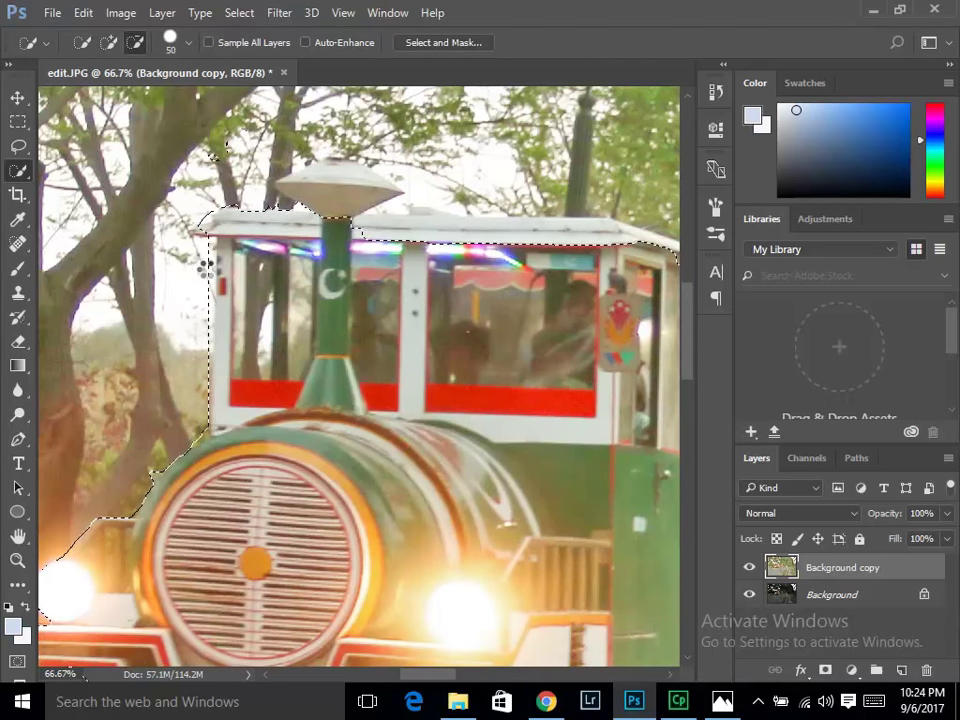
click(108, 42)
mouse_move(296, 193)
mouse_down()
mouse_move(322, 193)
mouse_move(343, 178)
mouse_move(354, 189)
mouse_up()
Step: Remove sky above the lamp and cab roof with 35 and 25 px brushes, adding the roof
click(135, 42)
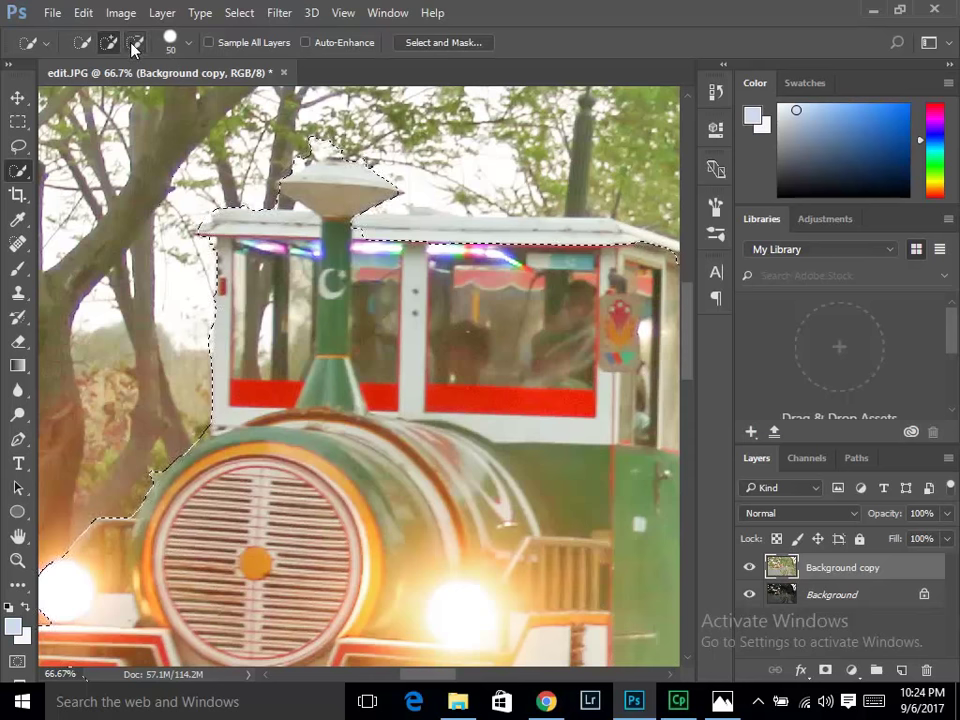
key(bracketleft)
key(bracketleft)
key(bracketleft)
drag(345, 147, 321, 142)
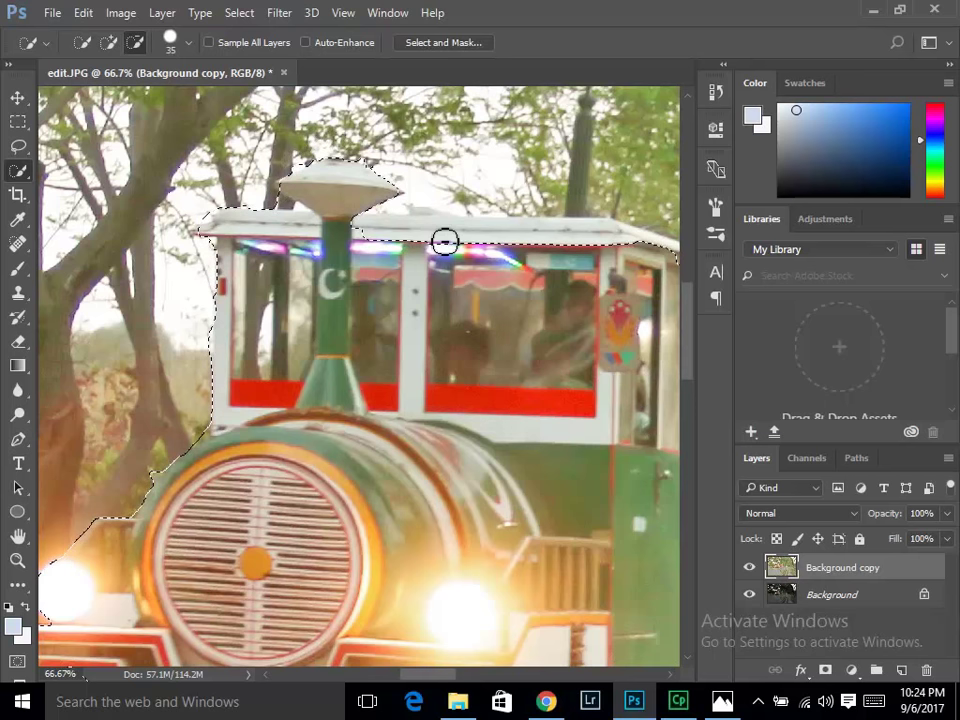
click(108, 42)
drag(364, 227, 623, 241)
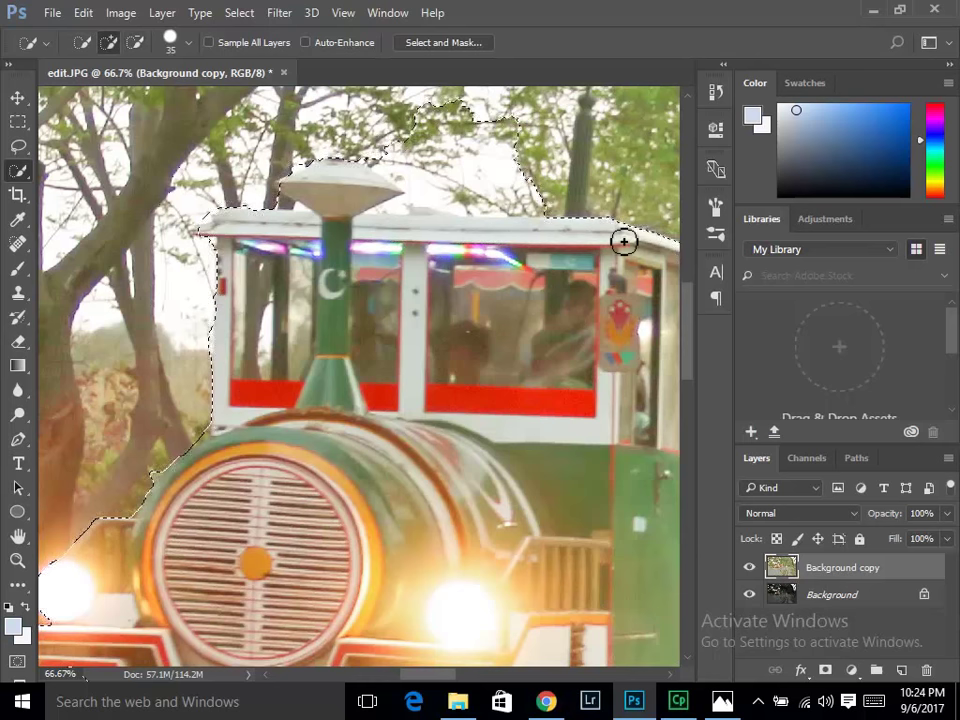
click(135, 42)
key(bracketleft)
mouse_move(556, 188)
mouse_down()
mouse_move(549, 197)
mouse_move(411, 198)
mouse_move(501, 210)
mouse_up()
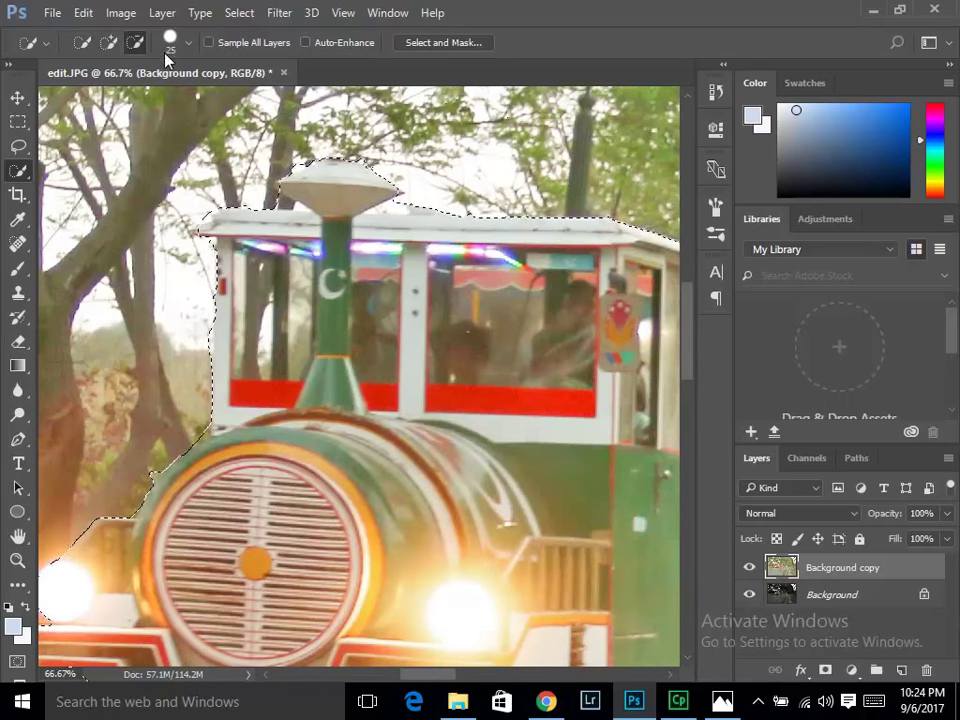
Step: Trim the selection edge at the cab top and add the red carriage roof
click(110, 41)
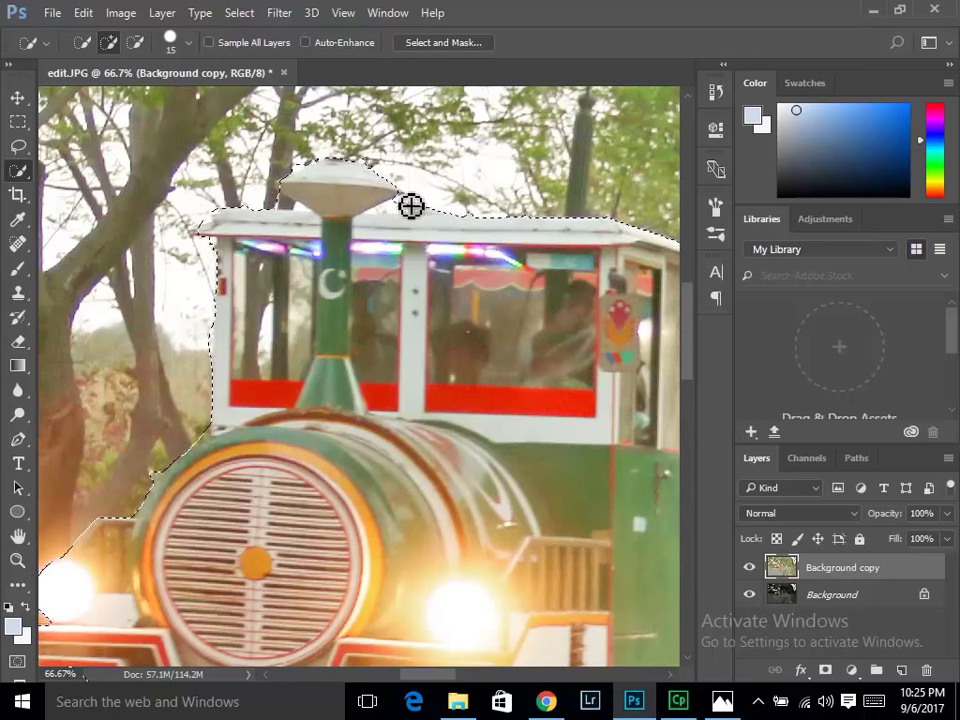
click(130, 42)
drag(349, 176, 391, 215)
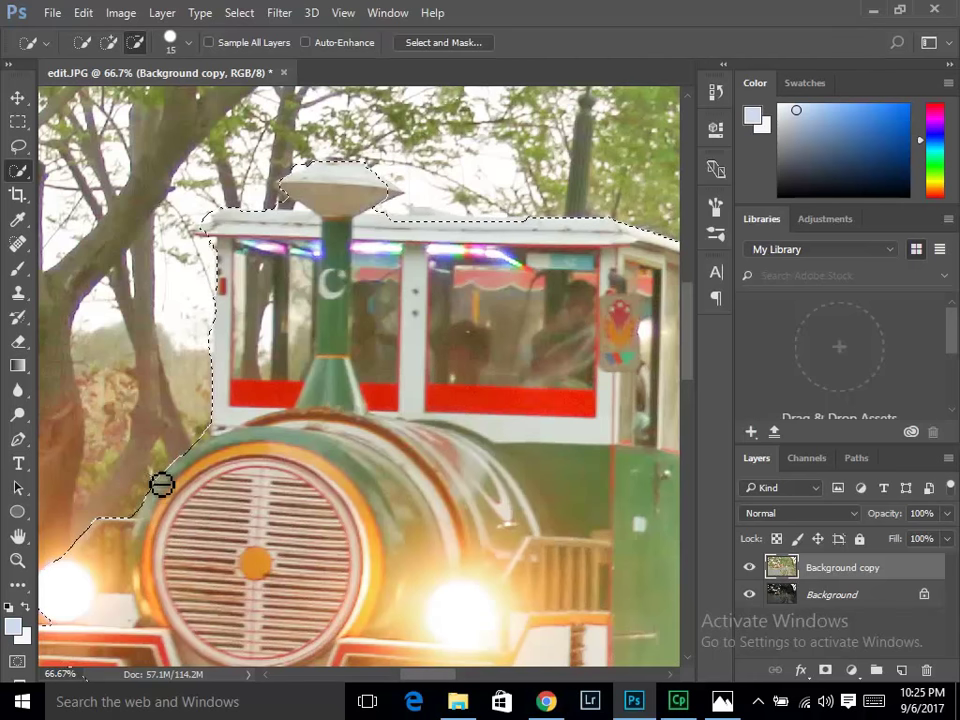
drag(452, 677, 478, 680)
click(108, 42)
mouse_move(404, 309)
mouse_down()
mouse_move(447, 305)
mouse_move(409, 302)
mouse_move(424, 298)
mouse_move(450, 304)
mouse_move(435, 300)
mouse_up()
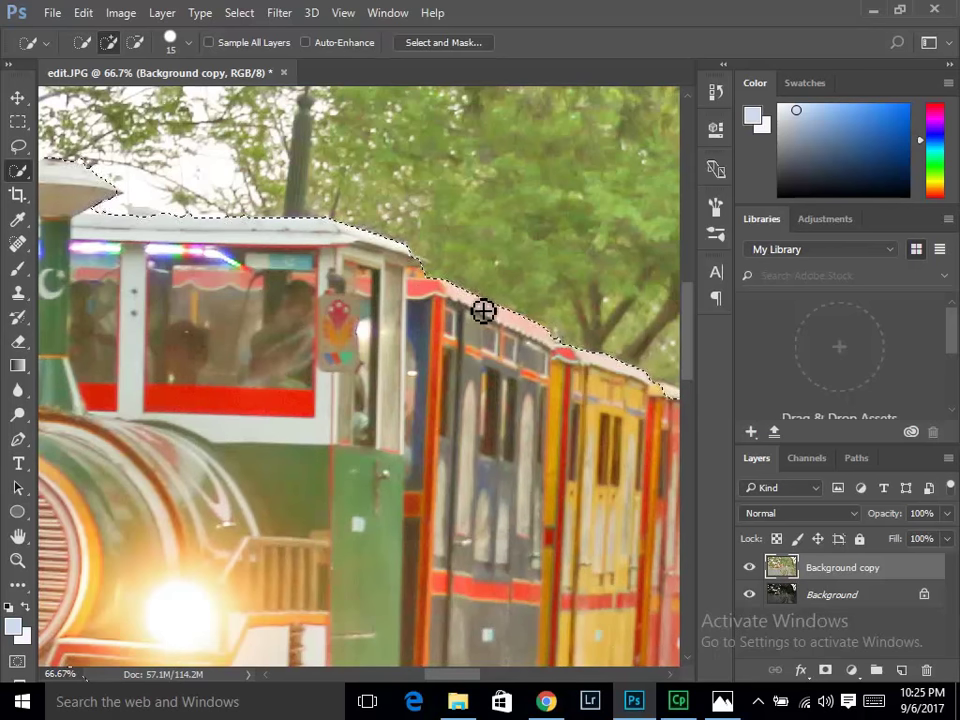
Step: Make the selection follow the rear carriages' roofline
drag(461, 678, 486, 677)
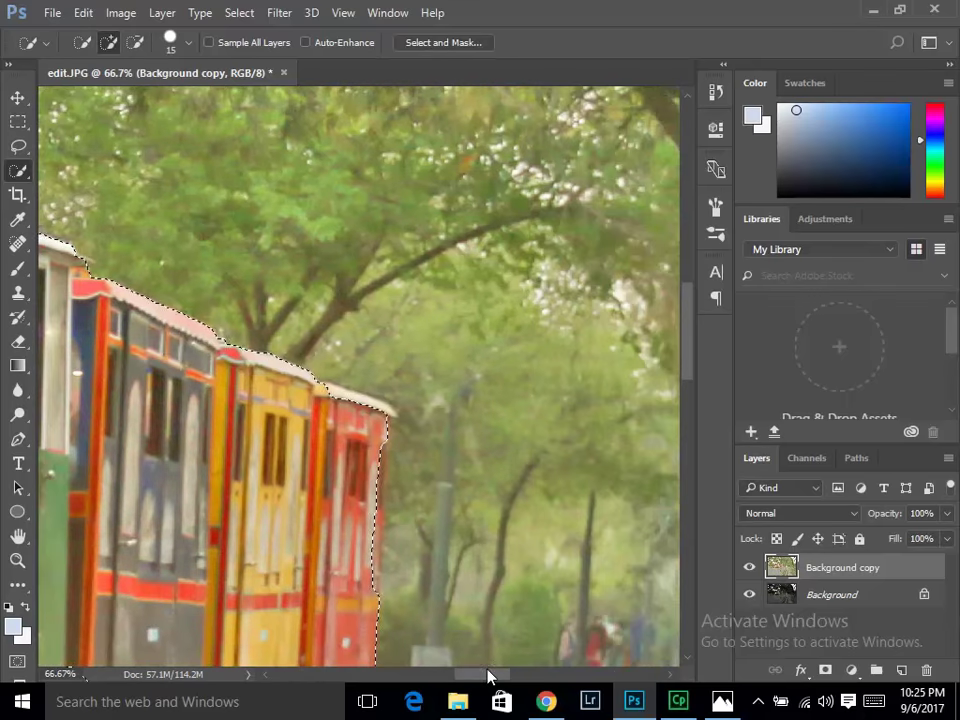
drag(336, 401, 387, 417)
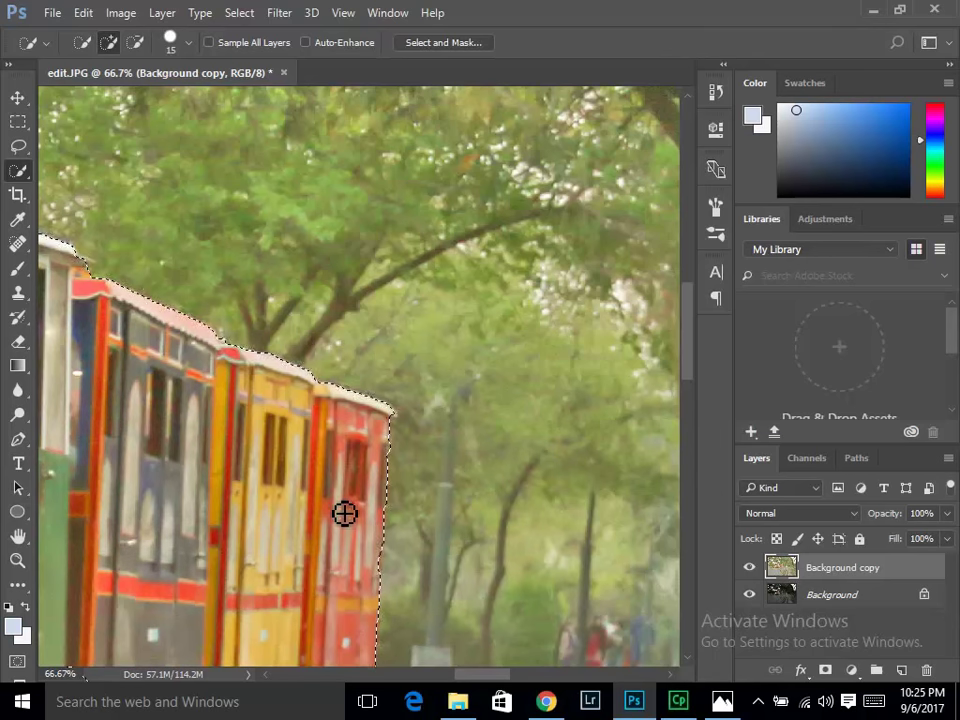
scroll(345, 516, down, 3)
scroll(345, 516, down, 2)
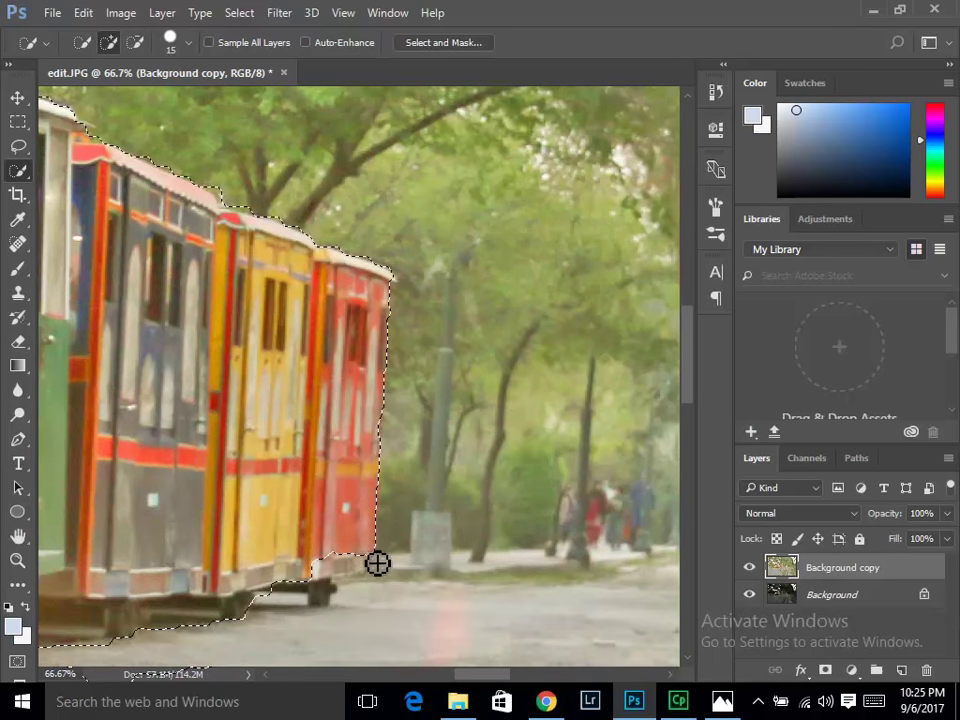
Step: Add the wheels, remove the rear corner bump, and trim the lower edge along the wheels
drag(343, 591, 295, 607)
drag(305, 556, 289, 542)
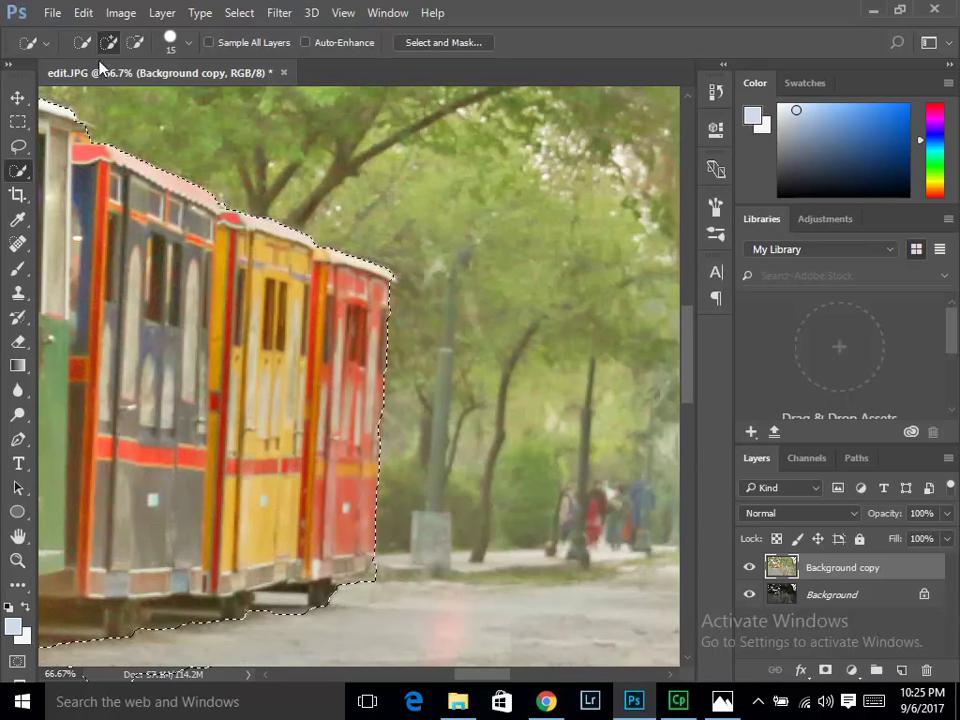
click(135, 42)
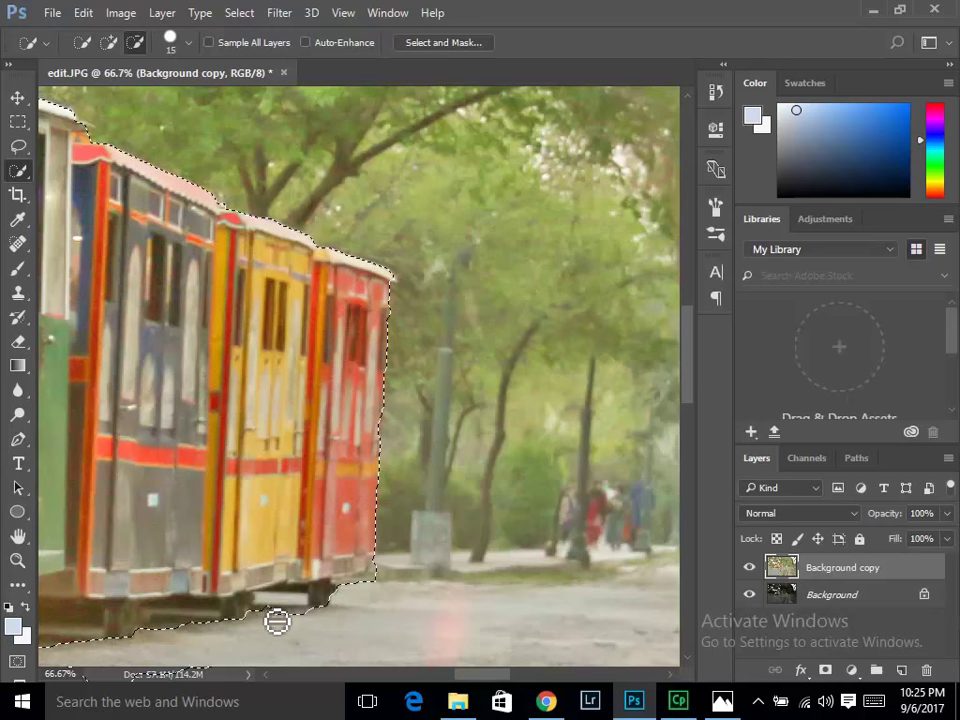
drag(278, 616, 298, 617)
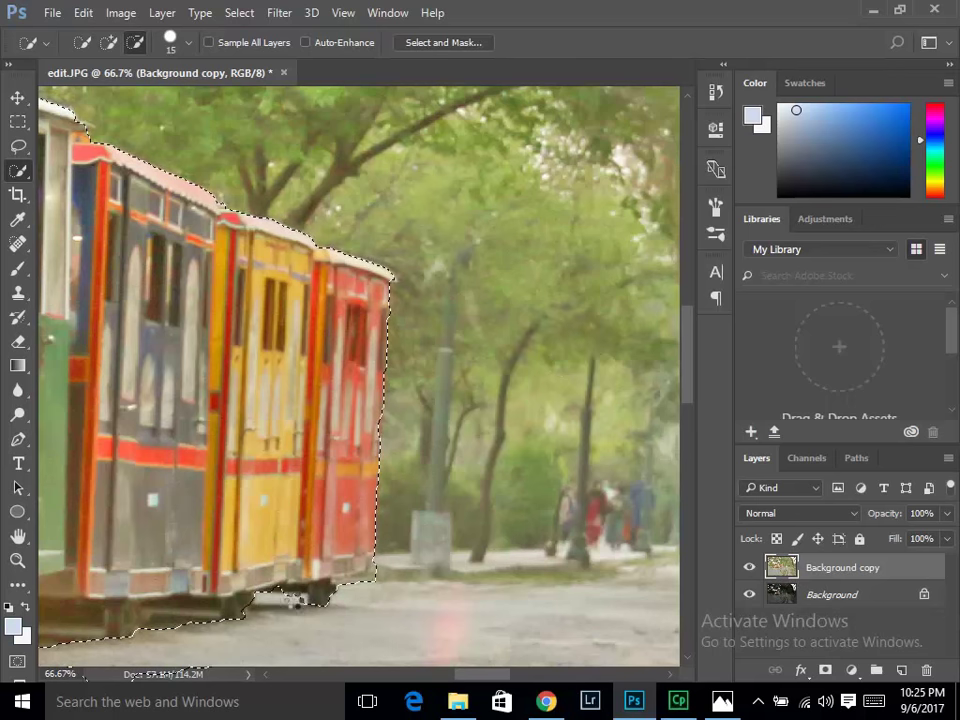
drag(295, 607, 310, 607)
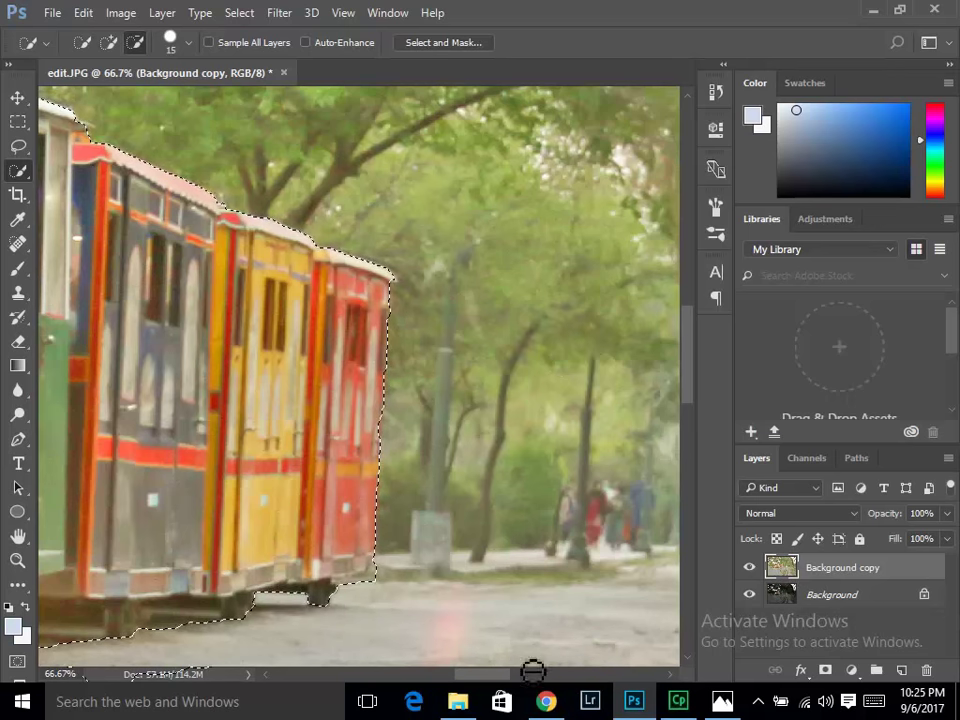
drag(510, 675, 411, 677)
scroll(259, 514, down, 3)
Step: Extend the front-left selection, then subtract the tree base notch and ground strips under the train
click(108, 42)
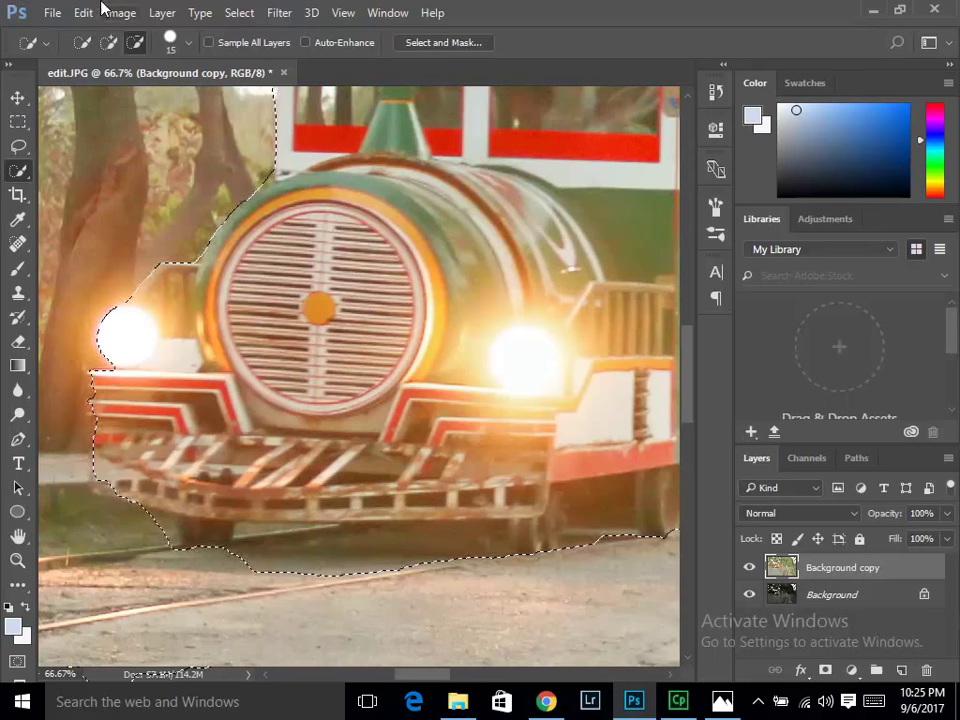
drag(105, 497, 219, 587)
drag(424, 678, 410, 677)
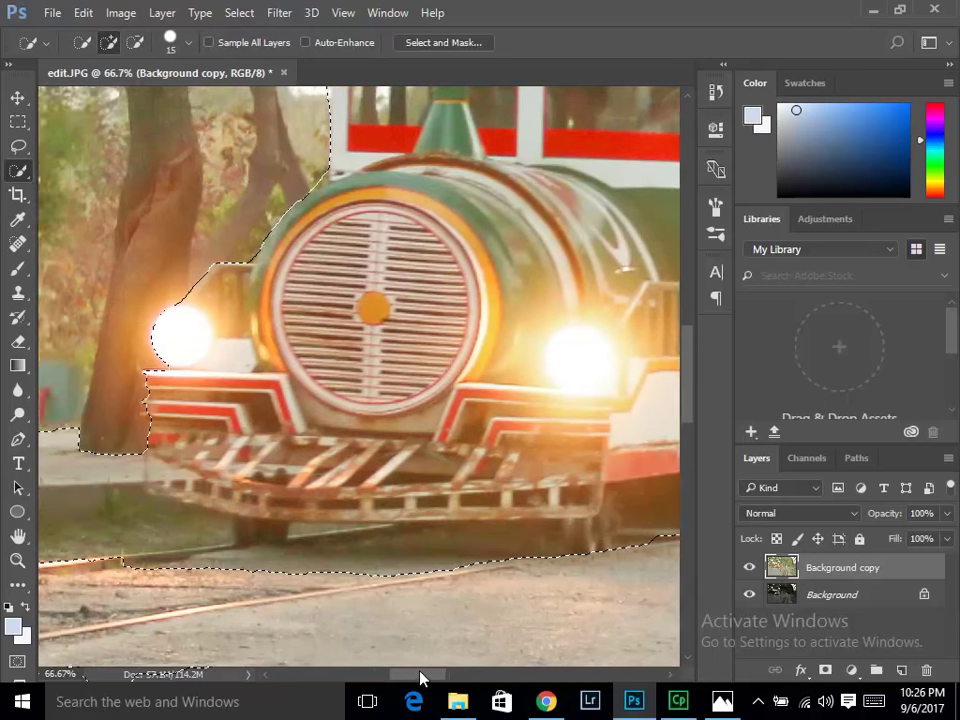
click(138, 42)
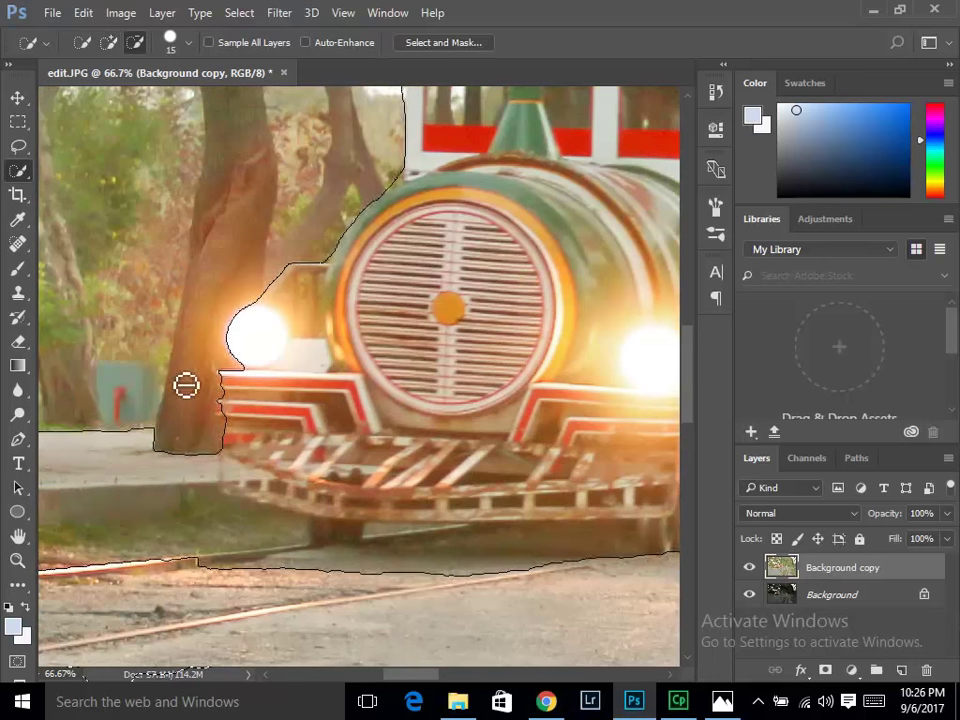
mouse_move(206, 474)
mouse_down()
mouse_move(240, 521)
mouse_move(399, 580)
mouse_move(556, 574)
mouse_move(450, 572)
mouse_move(329, 549)
mouse_up()
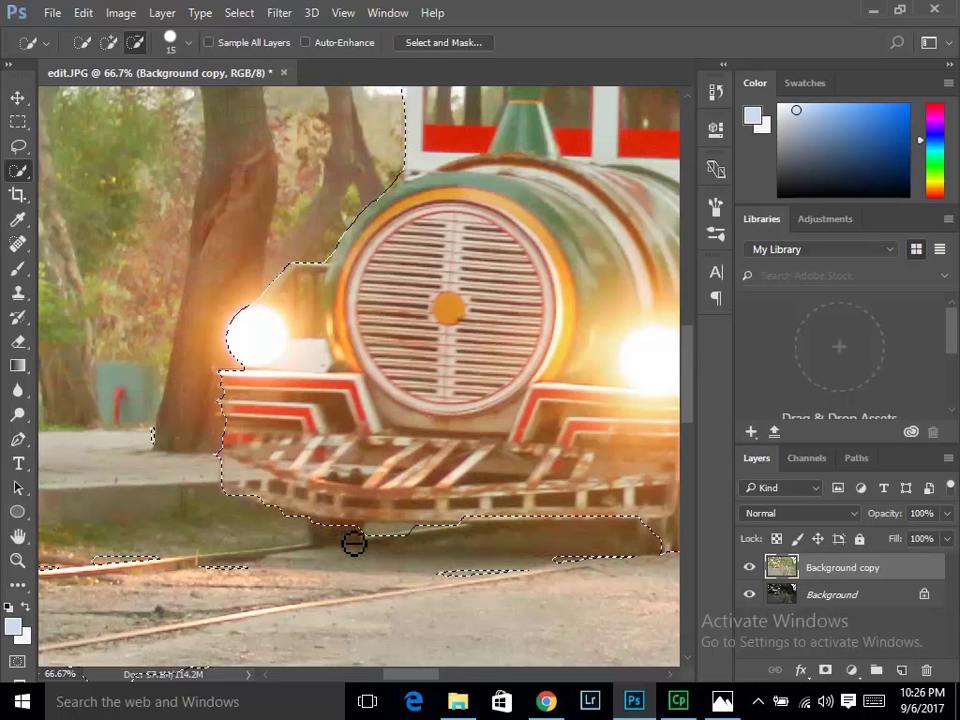
mouse_move(465, 551)
mouse_down()
mouse_move(536, 574)
mouse_move(626, 574)
mouse_move(619, 566)
mouse_move(510, 581)
mouse_up()
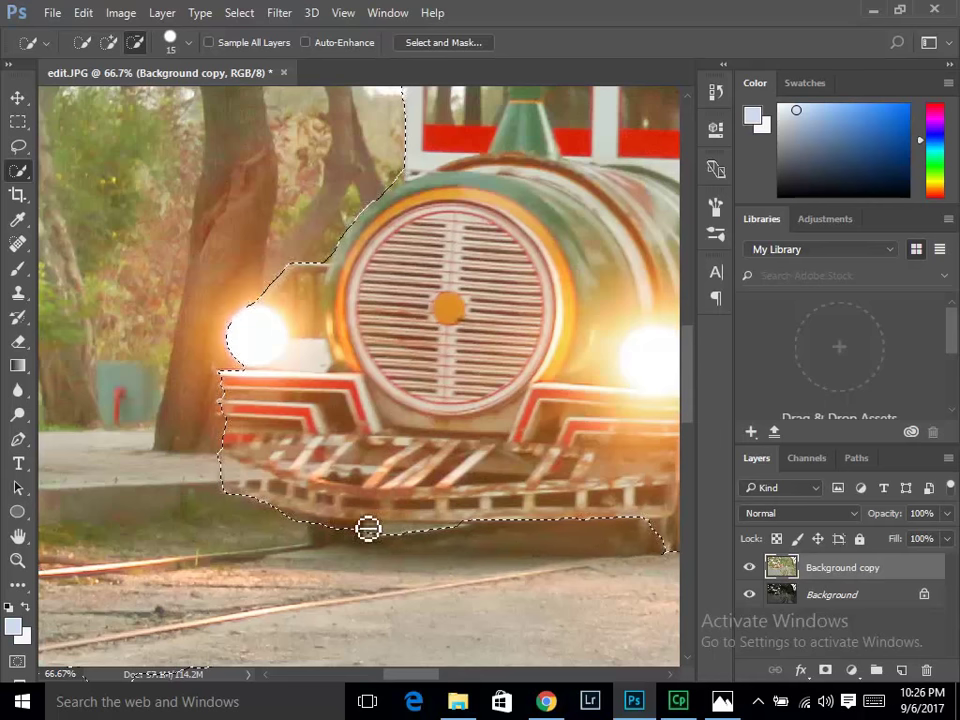
mouse_move(320, 536)
mouse_down()
mouse_move(297, 535)
mouse_move(441, 555)
mouse_up()
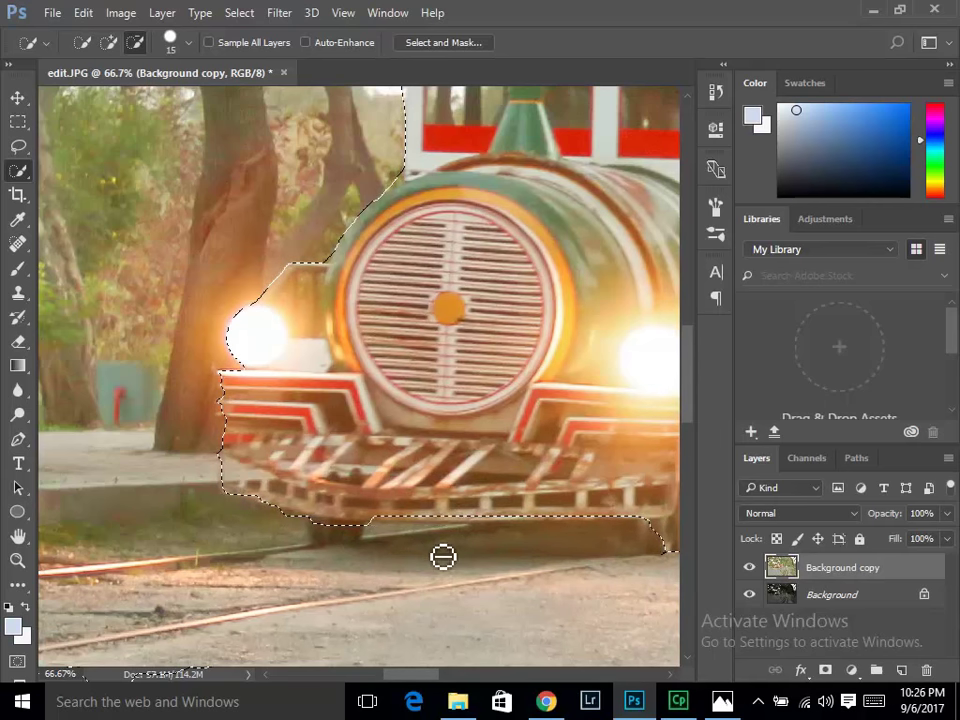
drag(435, 674, 400, 678)
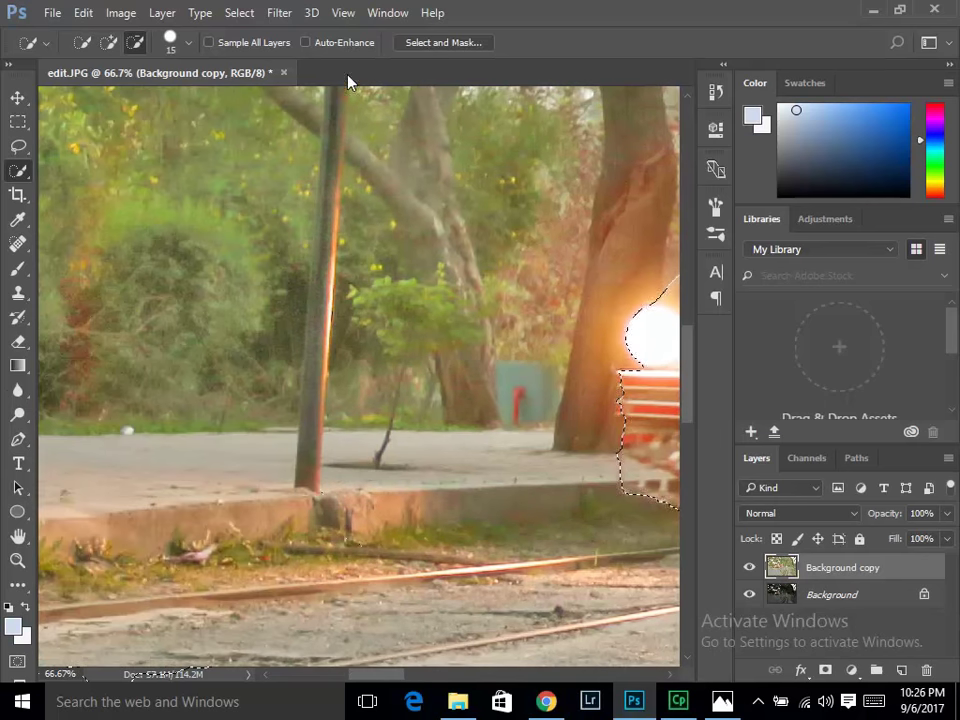
Step: Fit the photo on screen and copy the selected train onto its own Layer 1
click(18, 560)
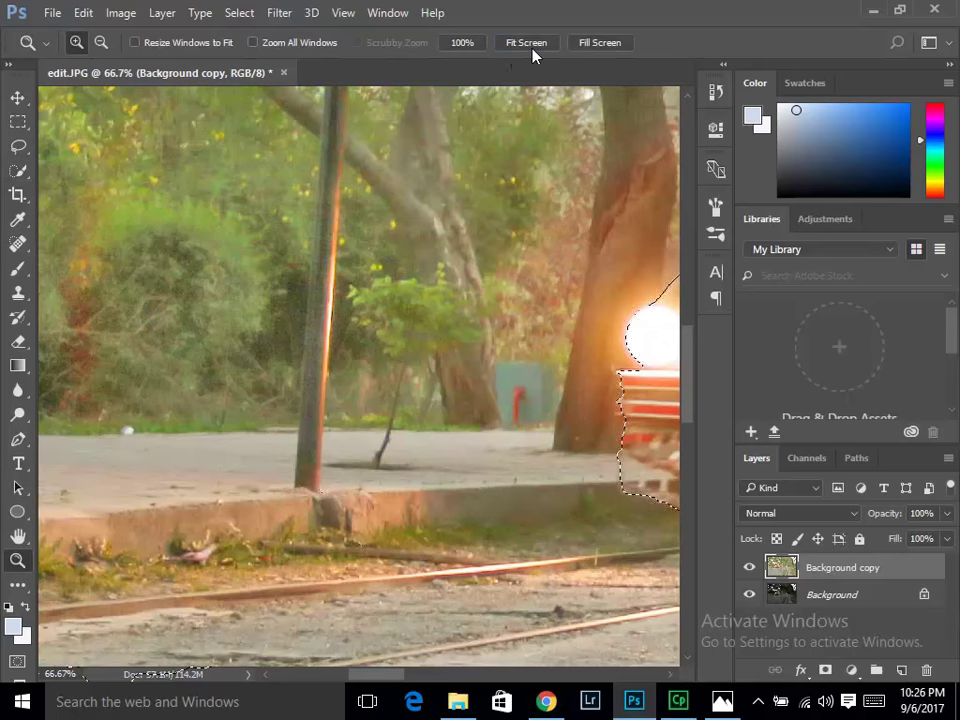
click(530, 44)
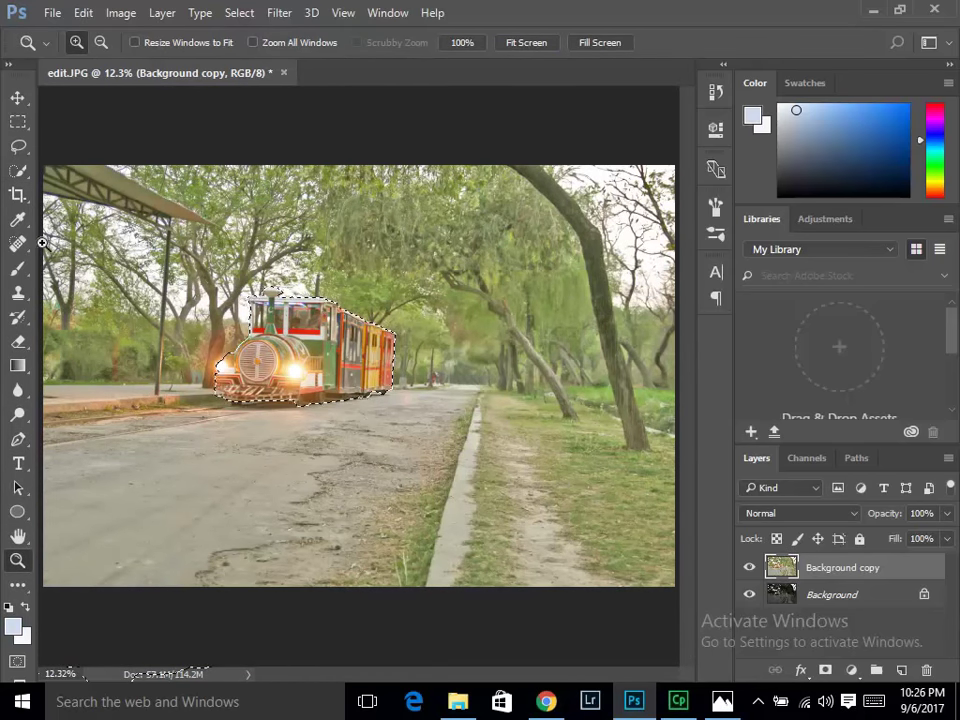
click(18, 170)
right_click(286, 289)
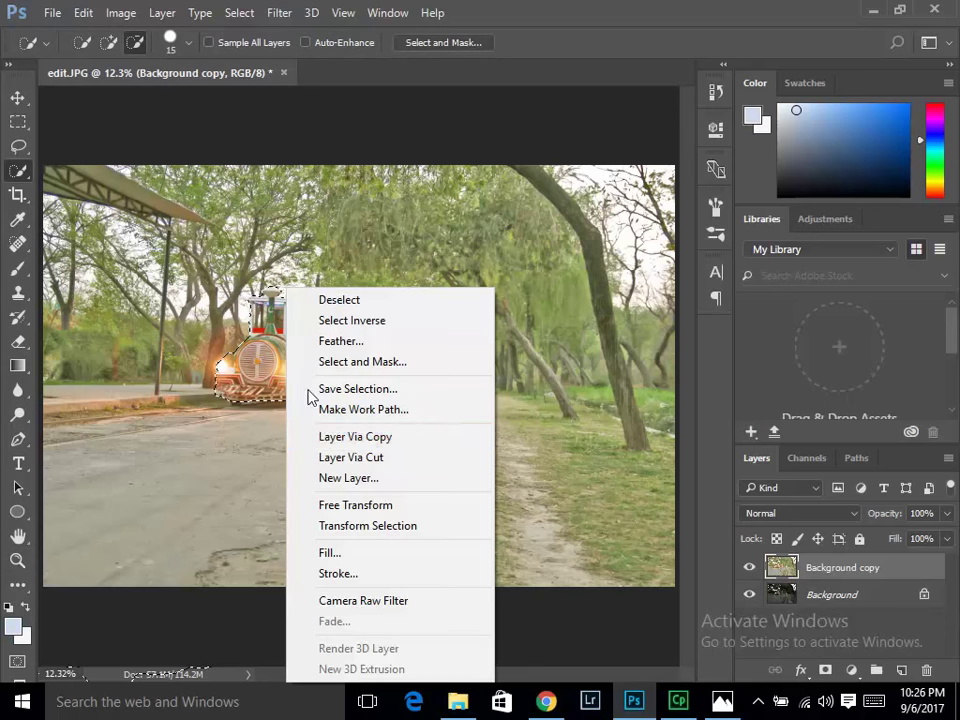
click(327, 441)
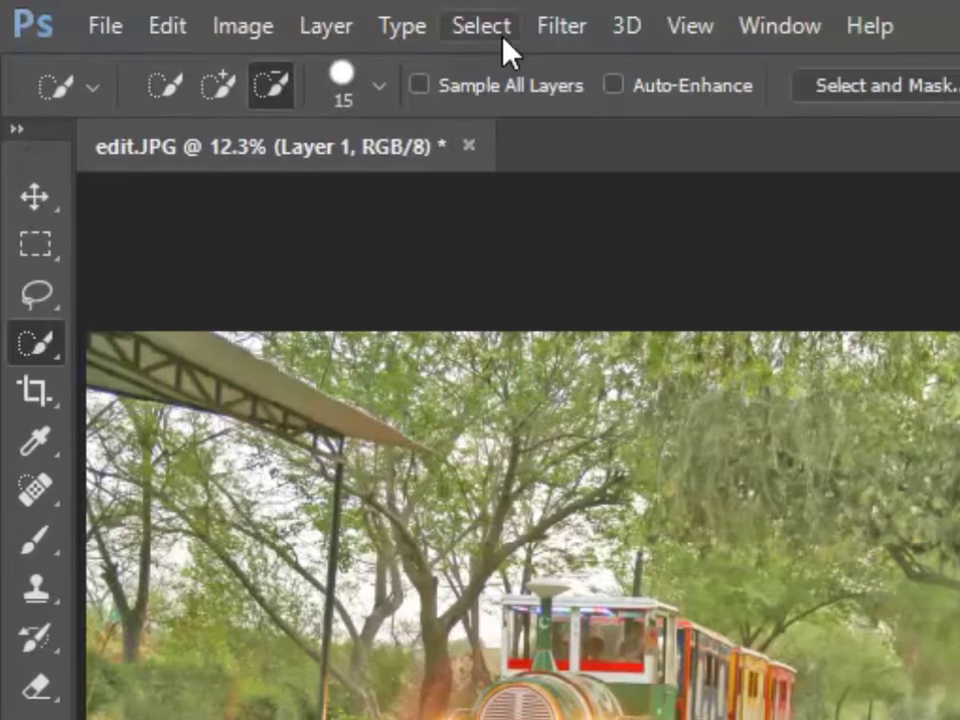
click(279, 12)
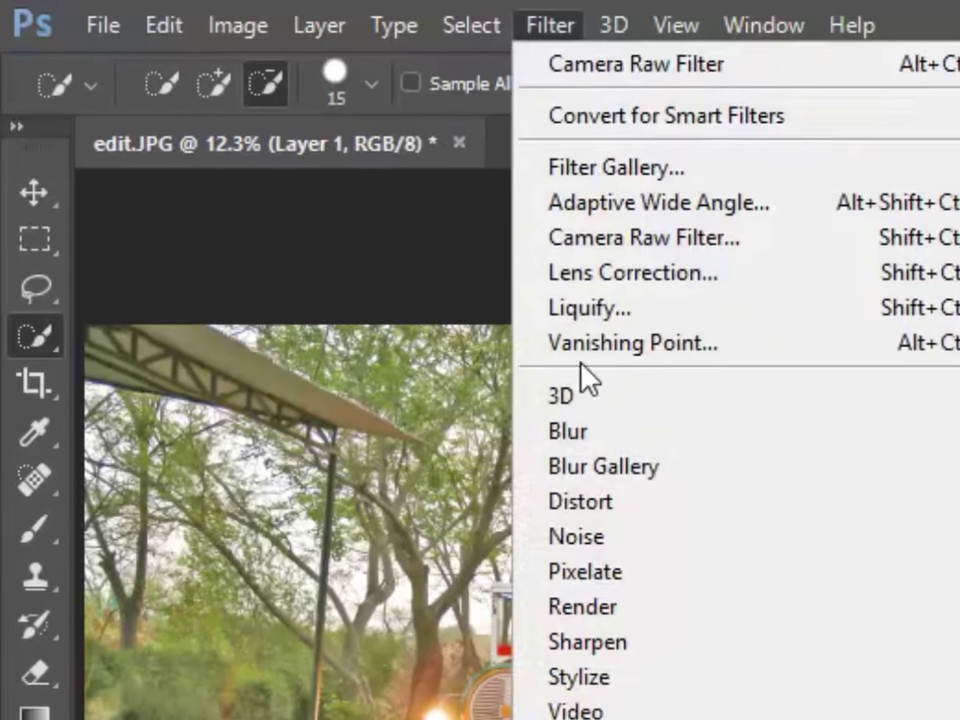
mouse_move(600, 362)
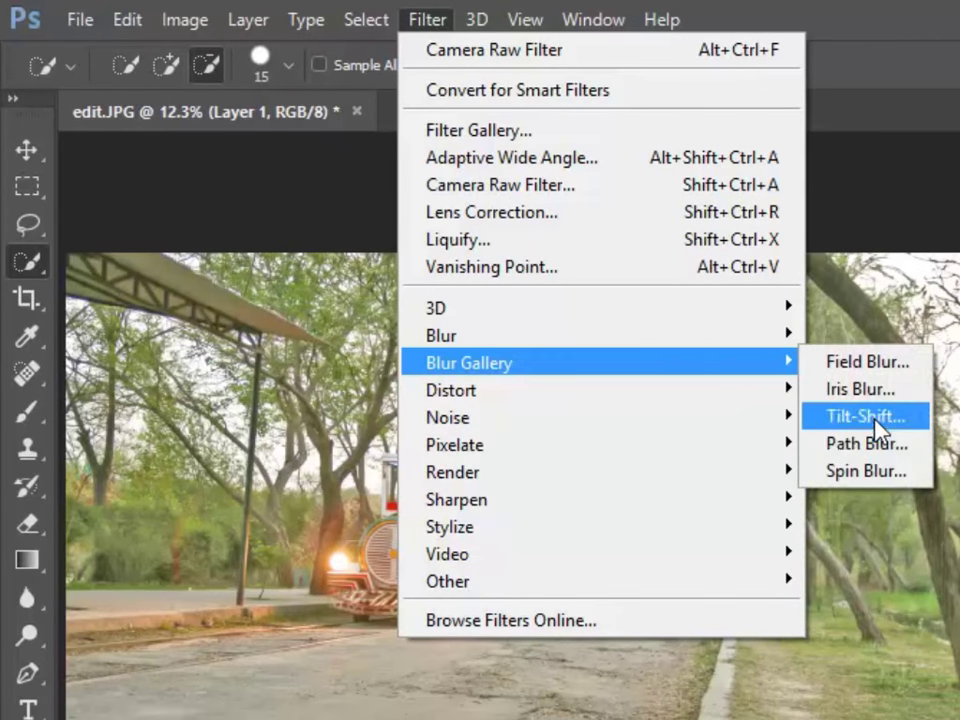
Step: Trial a Tilt-Shift blur on the train layer, lowering the focus onto the road, then cancel it
click(868, 416)
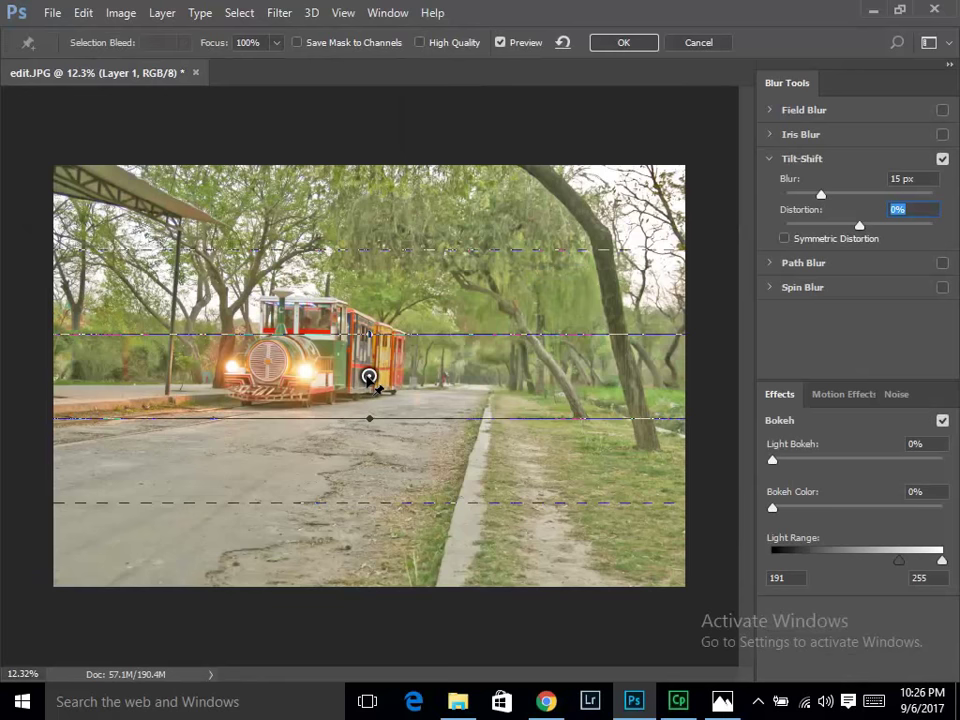
drag(369, 377, 356, 548)
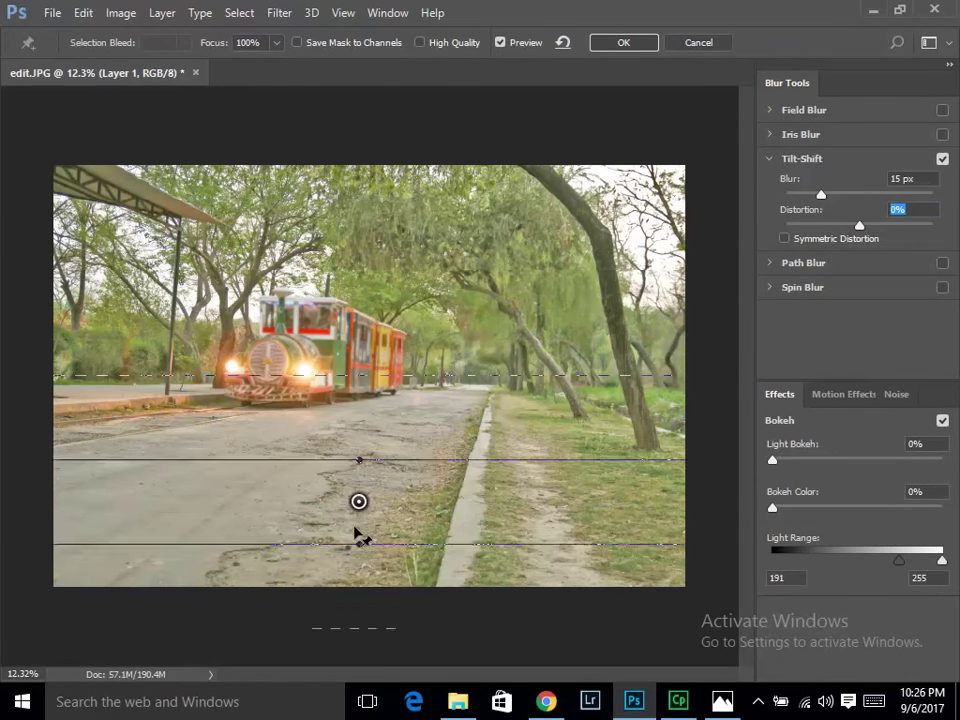
click(355, 547)
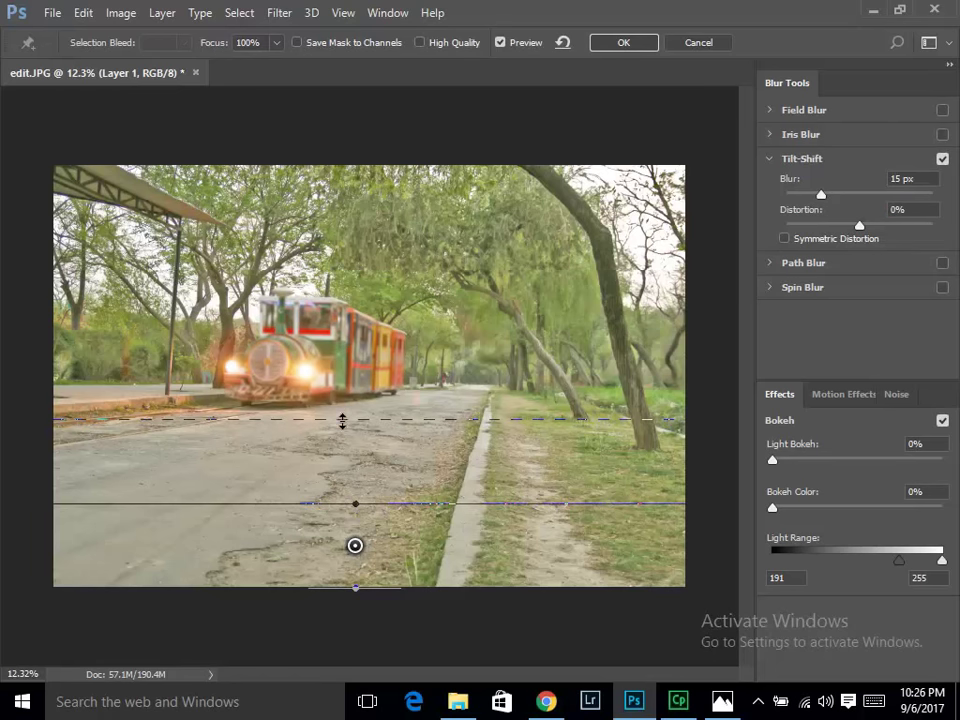
drag(342, 421, 379, 171)
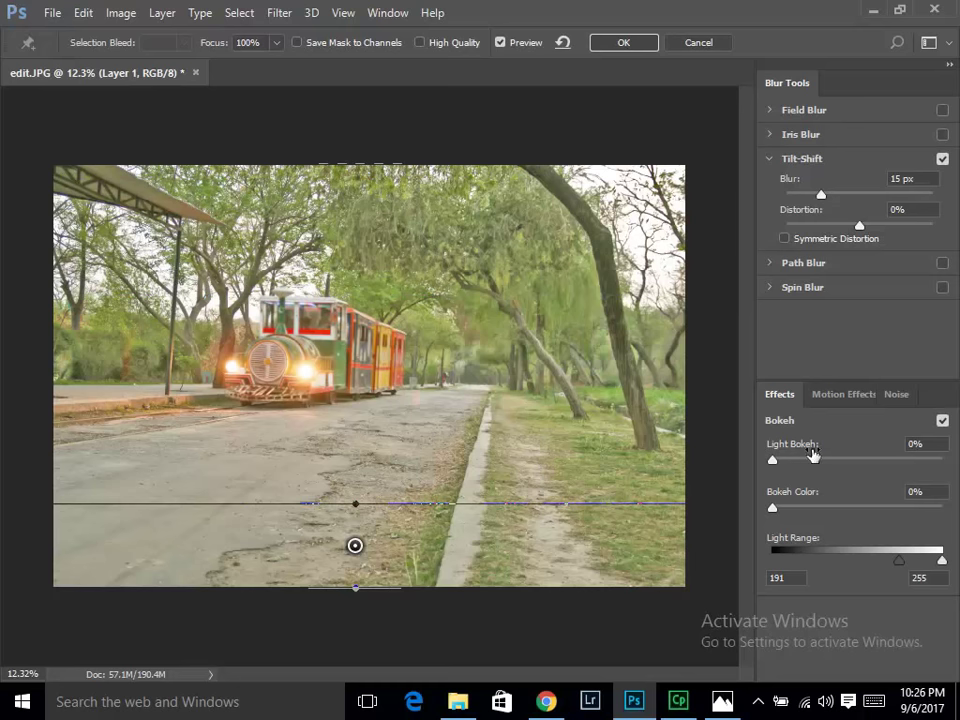
mouse_move(821, 195)
mouse_down()
mouse_move(874, 195)
mouse_move(845, 197)
mouse_up()
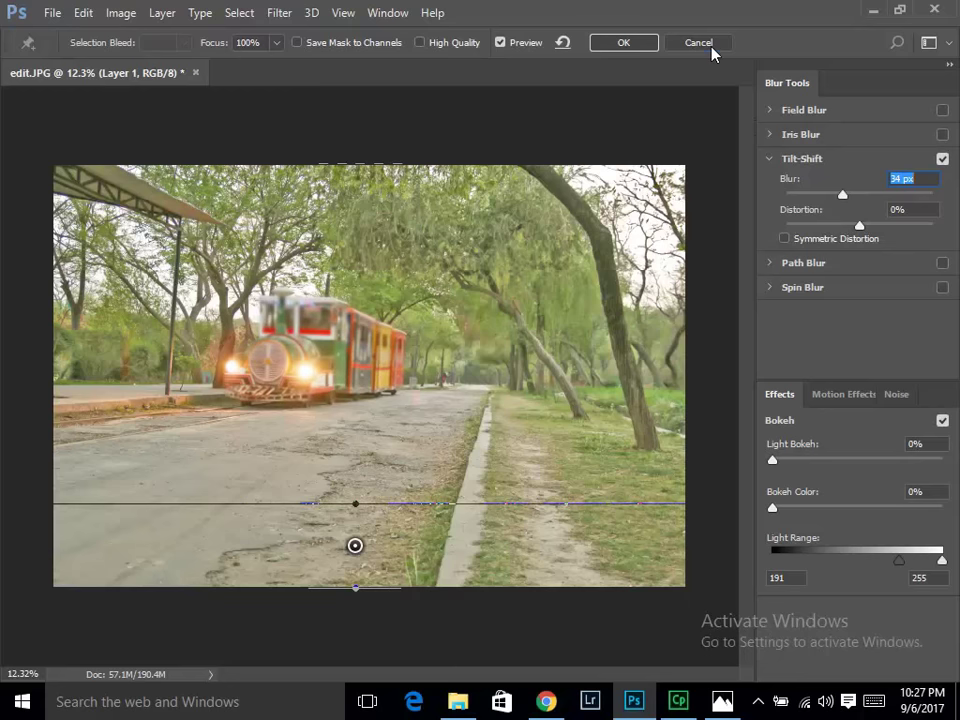
click(708, 43)
Step: On the Background copy, start a Tilt-Shift blur focused on the lower road, fade reaching the top
click(801, 594)
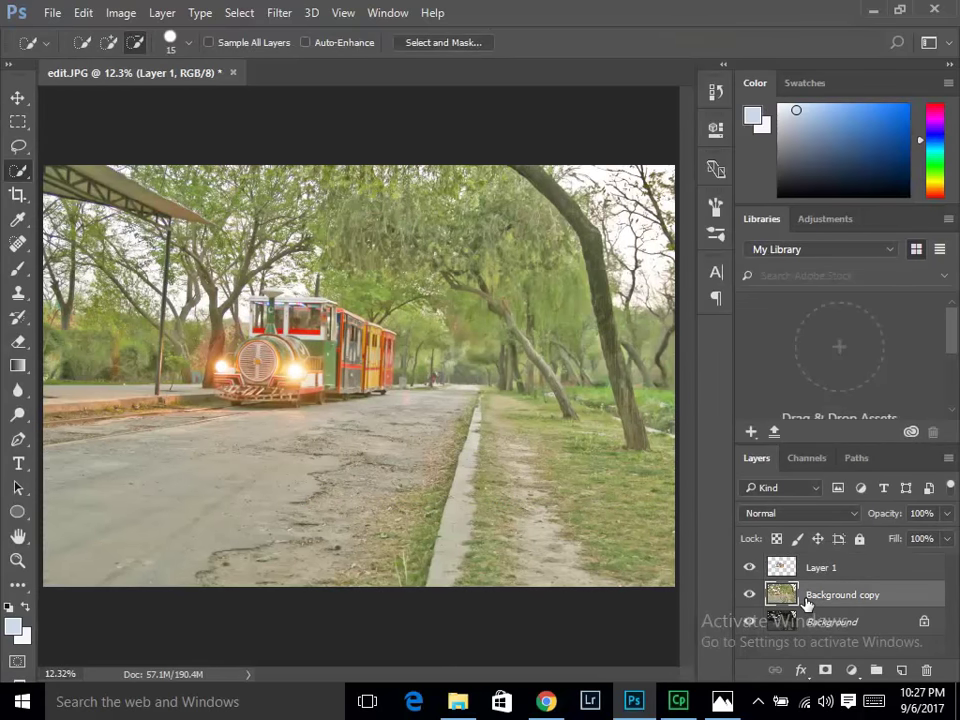
click(279, 12)
mouse_move(306, 237)
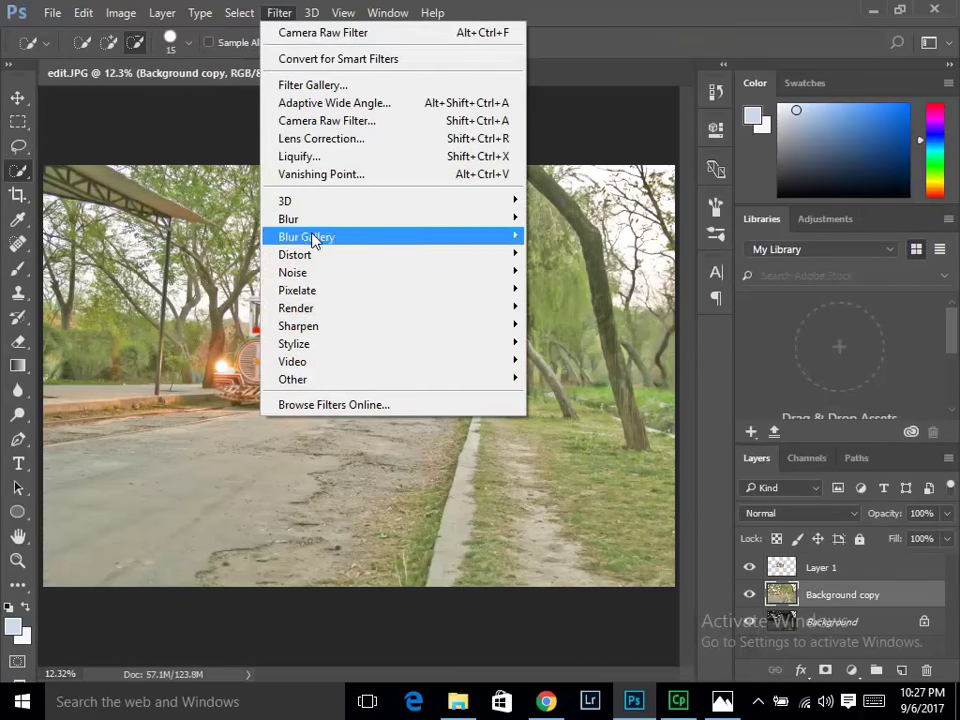
click(565, 275)
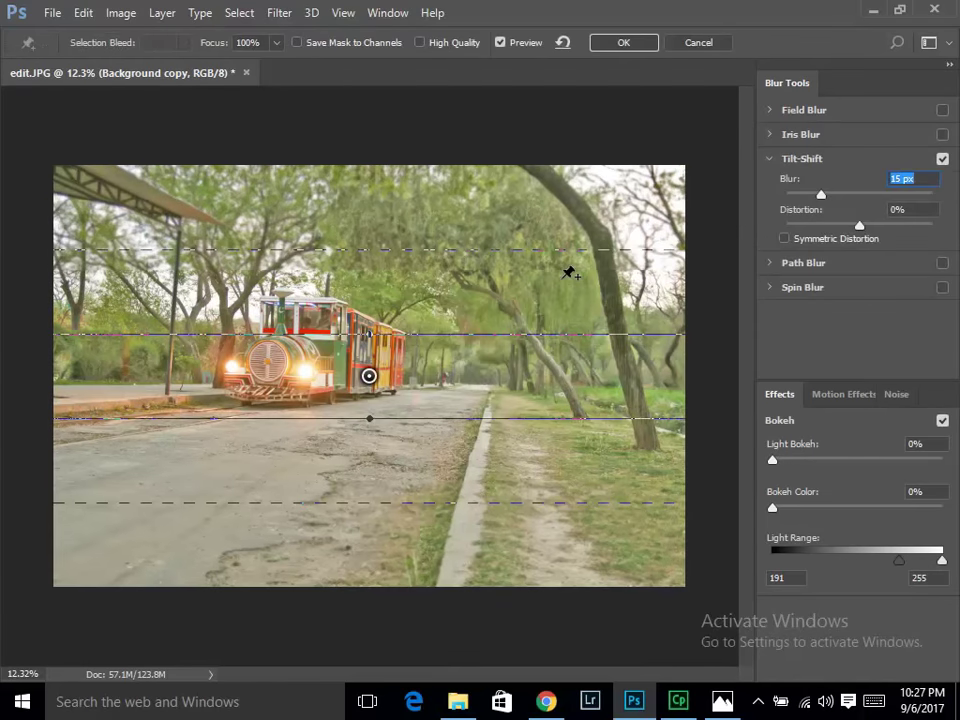
mouse_move(369, 377)
mouse_down()
mouse_move(360, 557)
mouse_move(359, 546)
mouse_up()
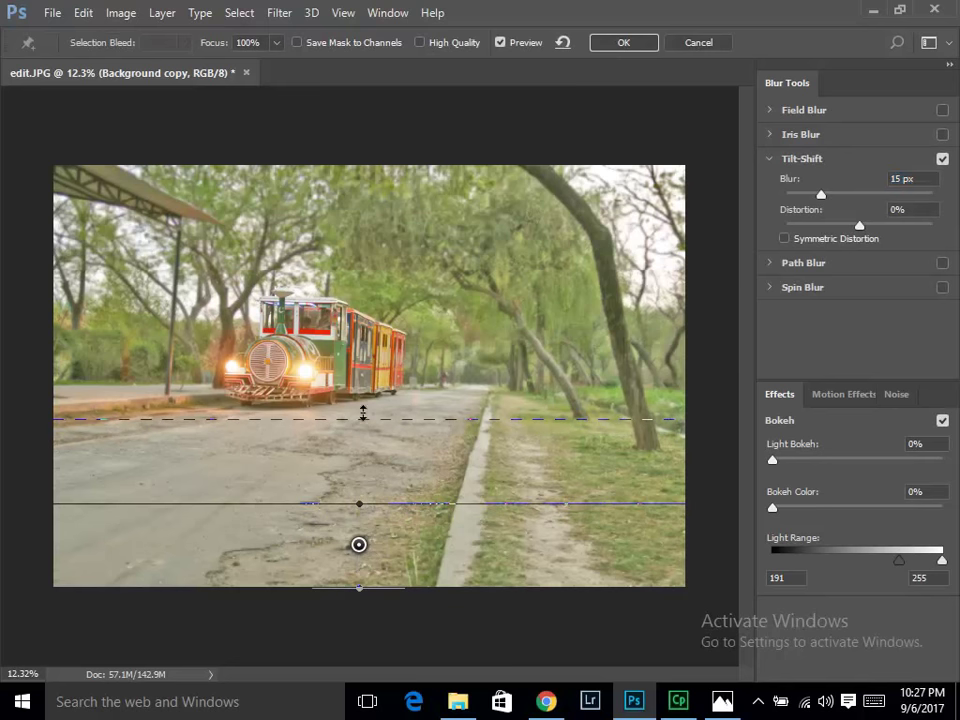
drag(363, 413, 390, 159)
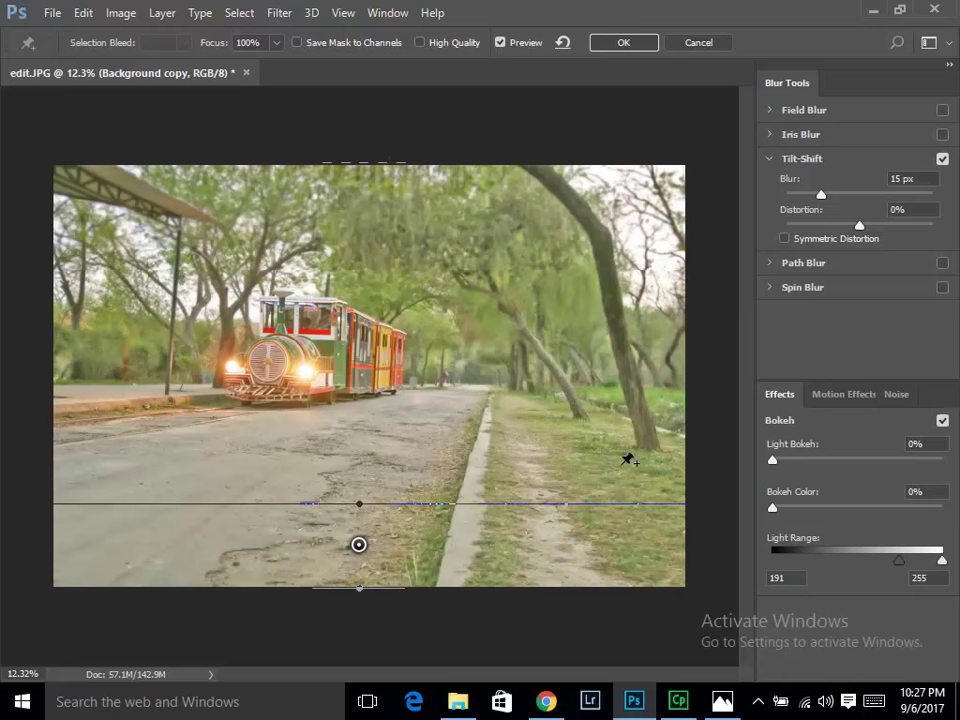
Step: Set Blur 39 px, Distortion 18%, Light Bokeh 54%, Bokeh Color 32%, and nudge the focus up
drag(875, 198, 847, 199)
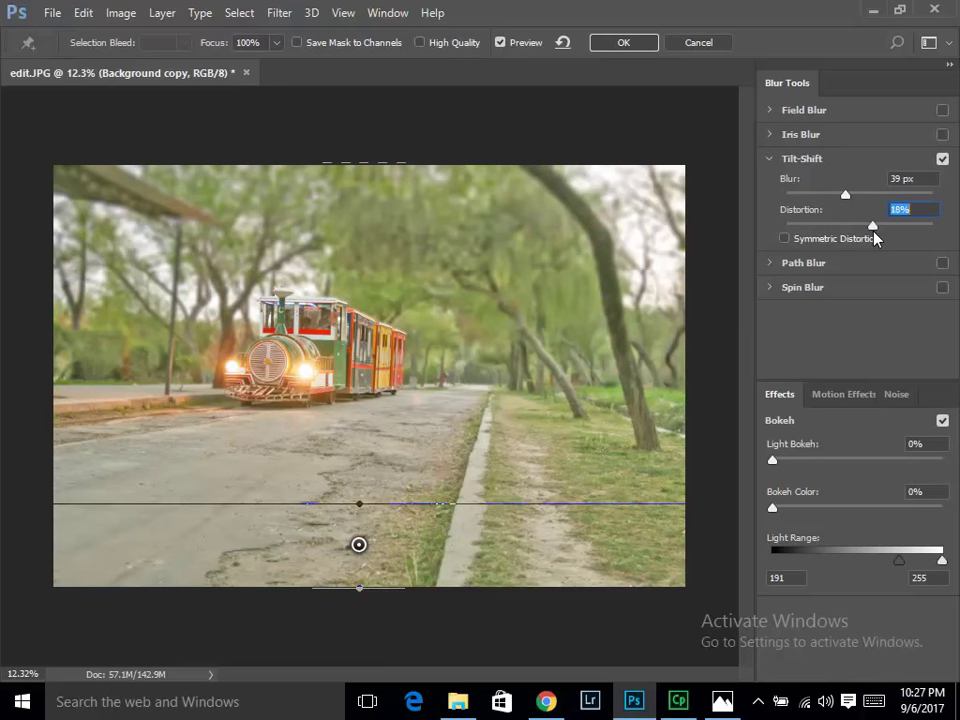
drag(775, 461, 866, 467)
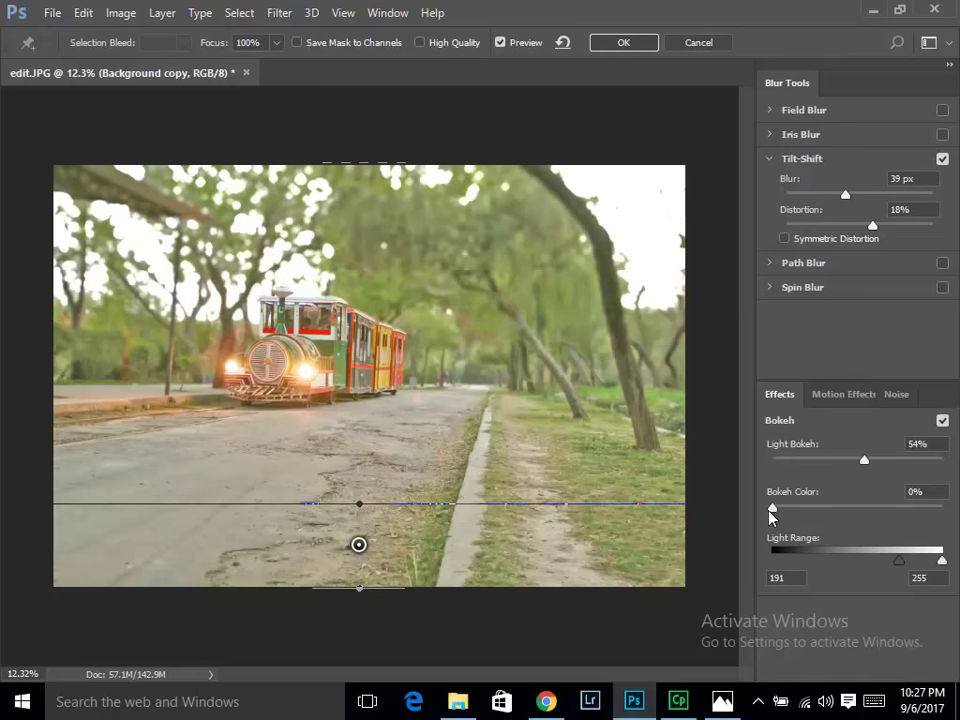
mouse_move(902, 567)
mouse_down()
mouse_move(866, 565)
mouse_move(939, 567)
mouse_up()
click(806, 508)
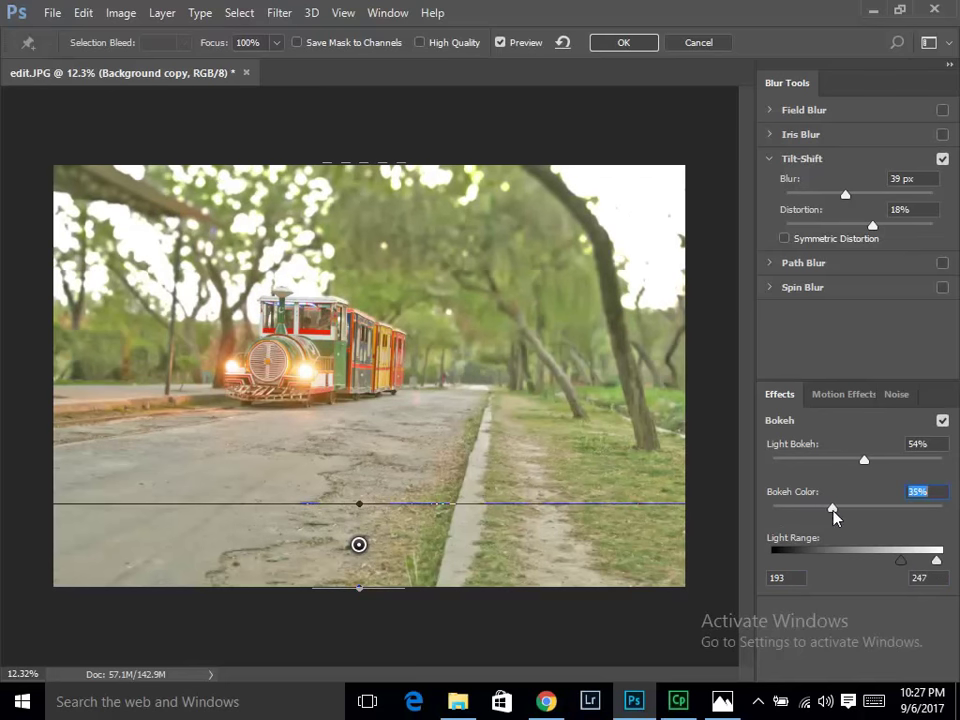
click(643, 43)
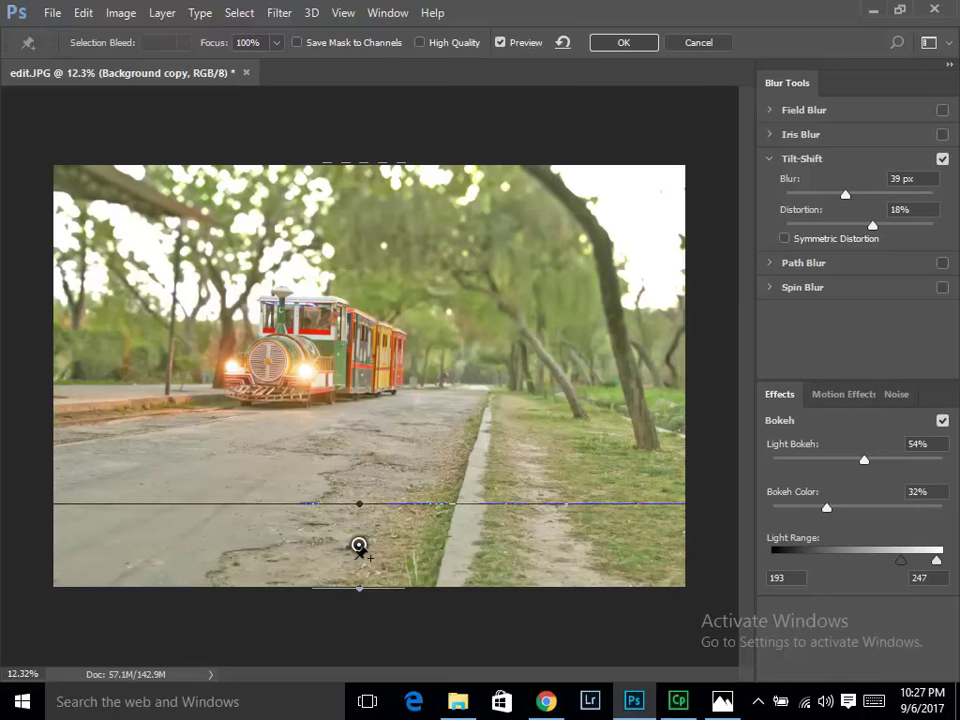
drag(358, 546, 360, 454)
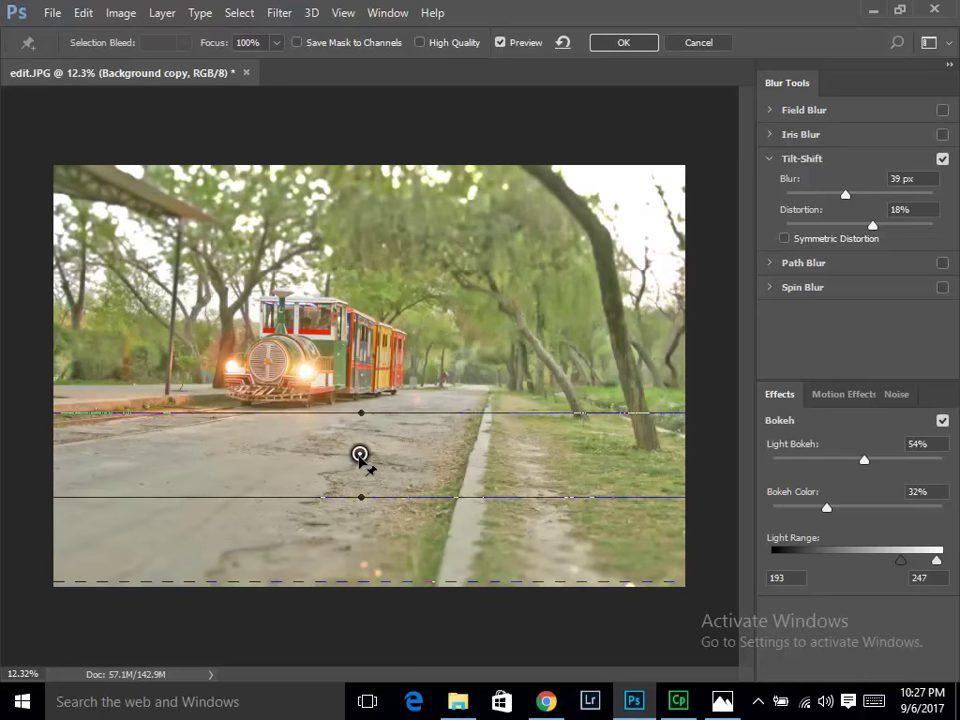
Step: Apply the Tilt-Shift bokeh blur to the Background copy layer
click(614, 47)
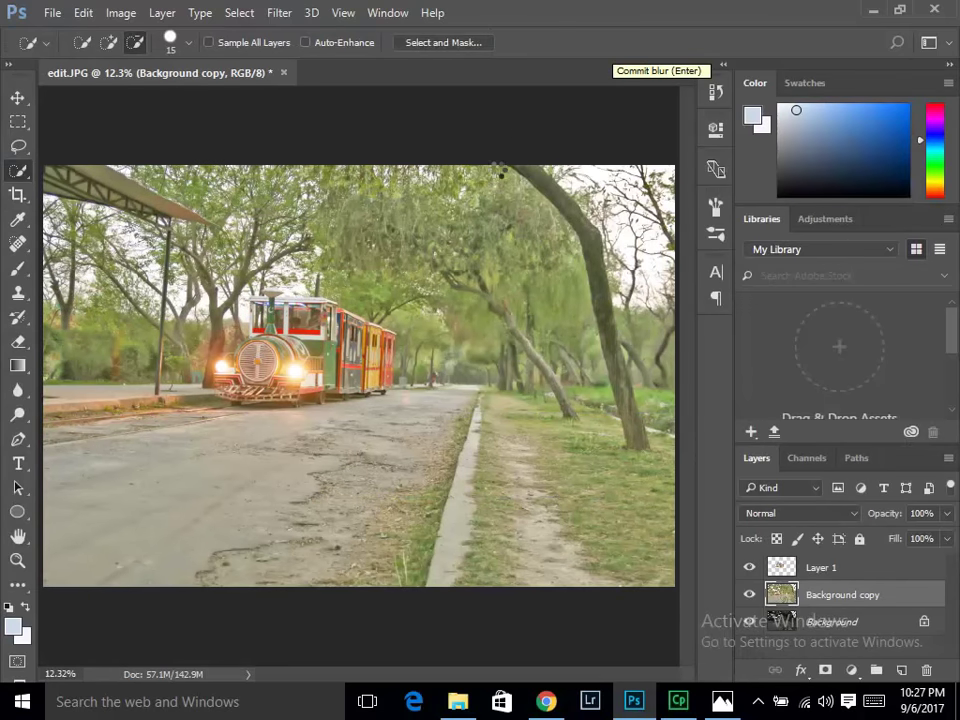